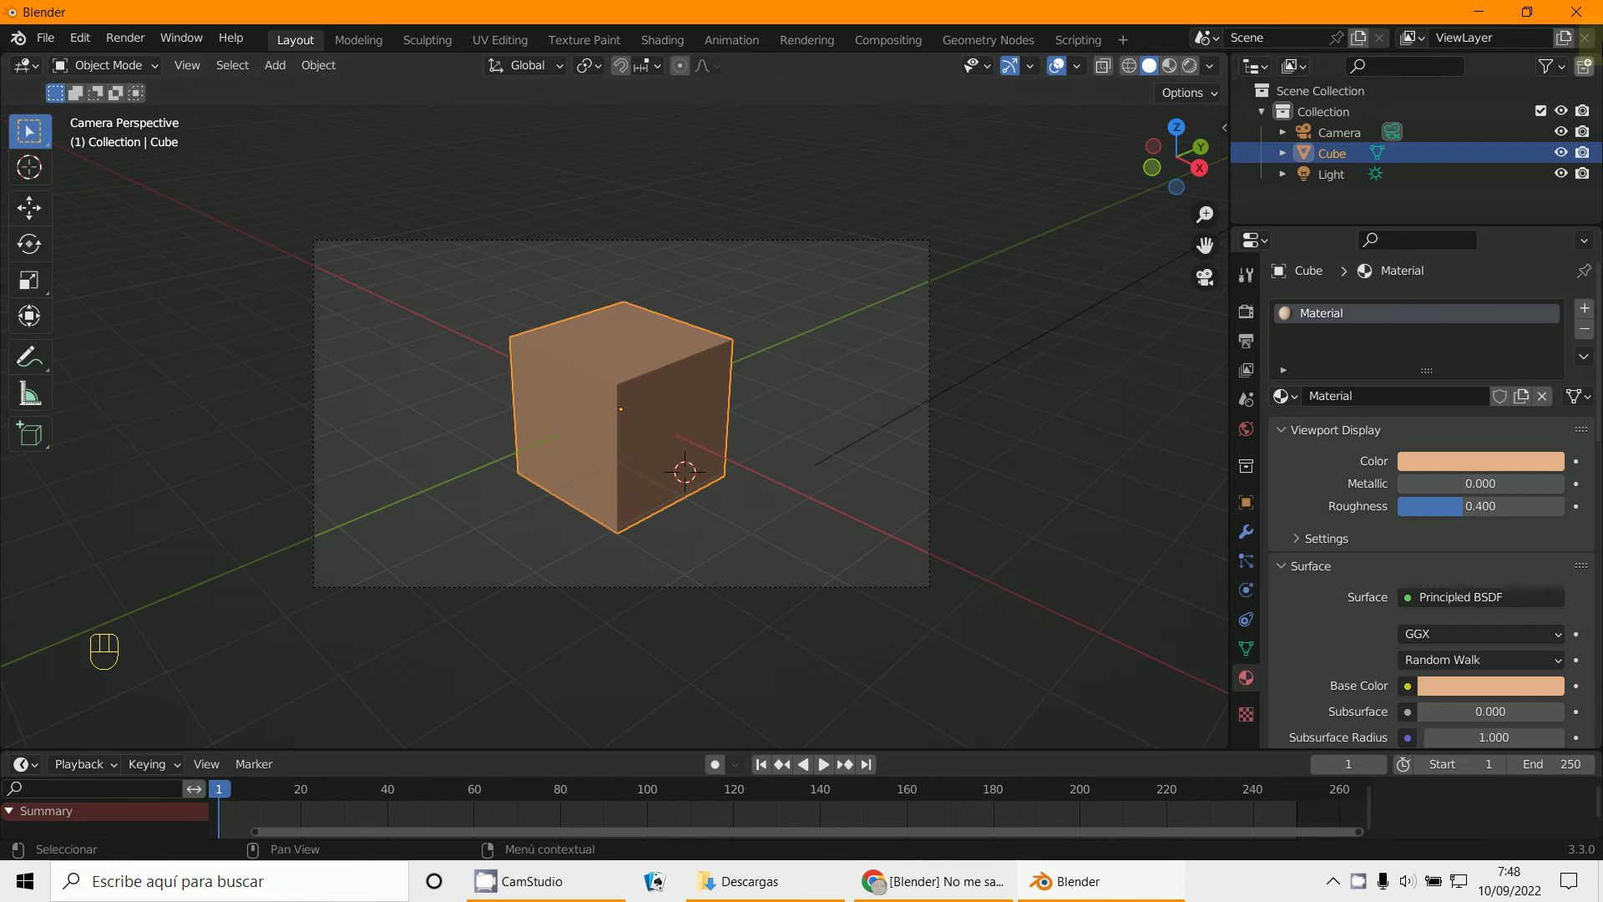
# Close the current Blender session, minimize the browser and start a fresh Blender session from the desktop.
pyautogui.click(1576, 11)
pyautogui.click(861, 461)
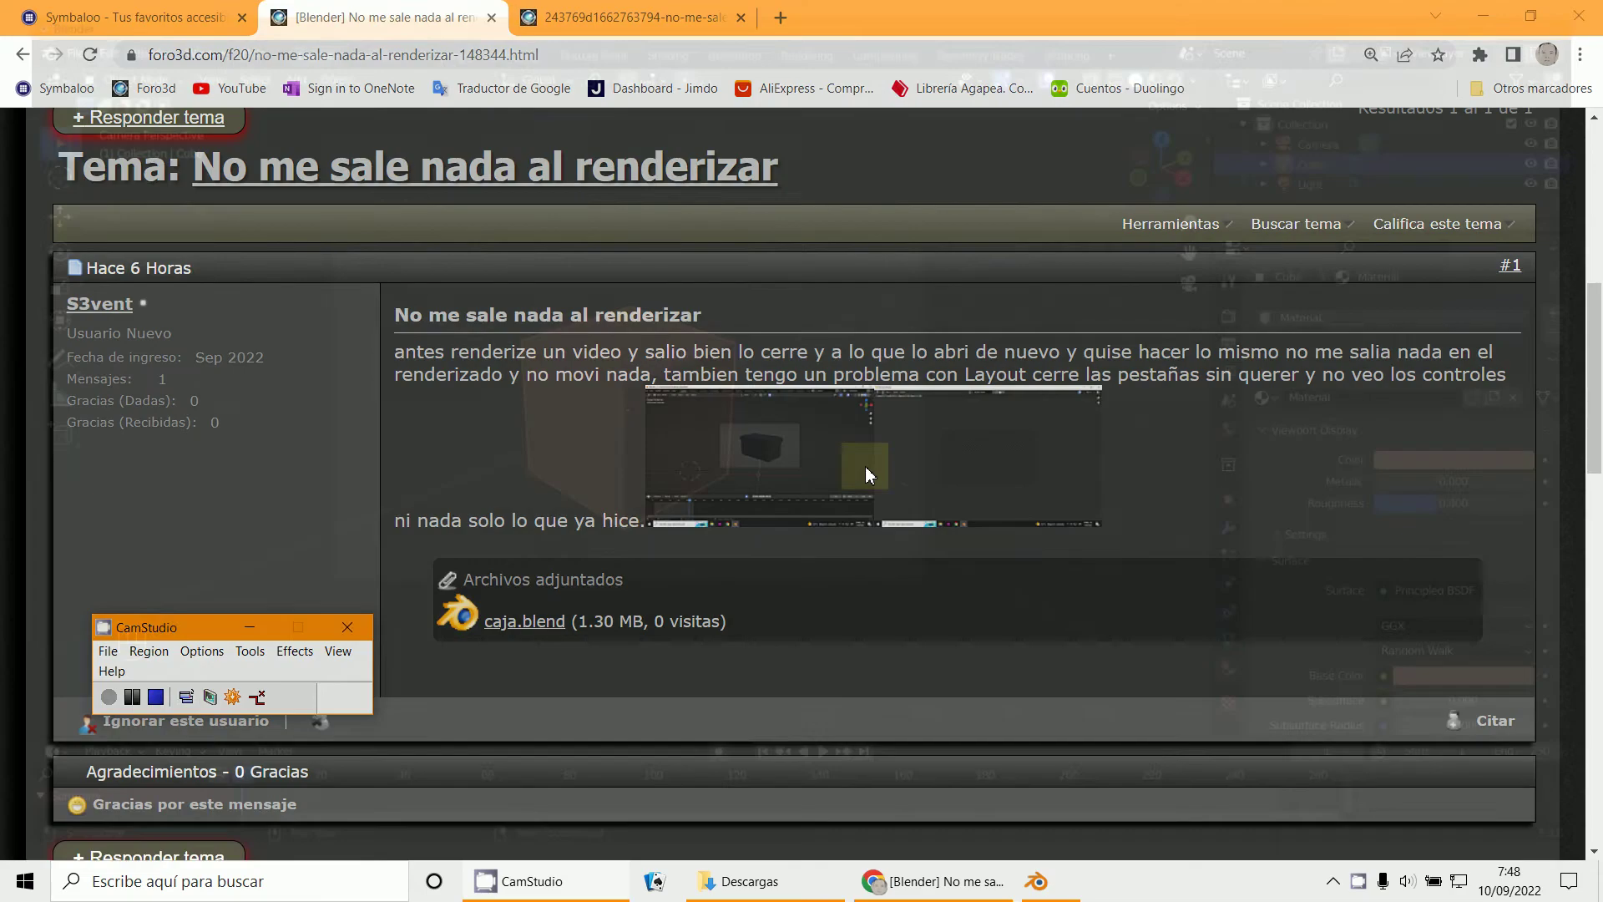
pyautogui.click(1497, 18)
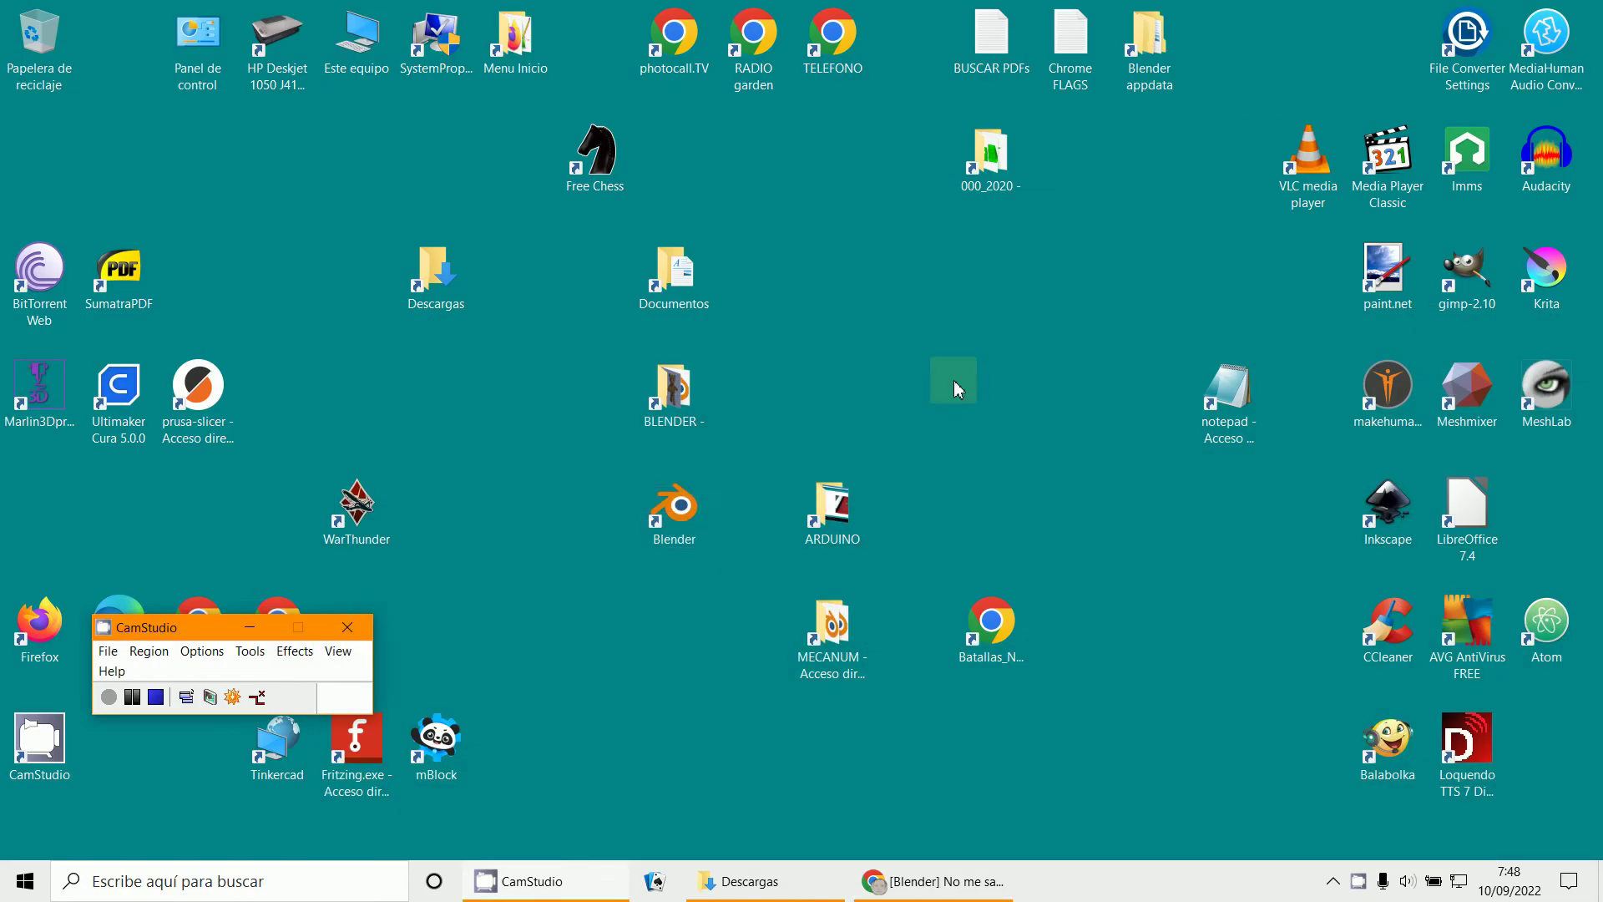
pyautogui.click(674, 511)
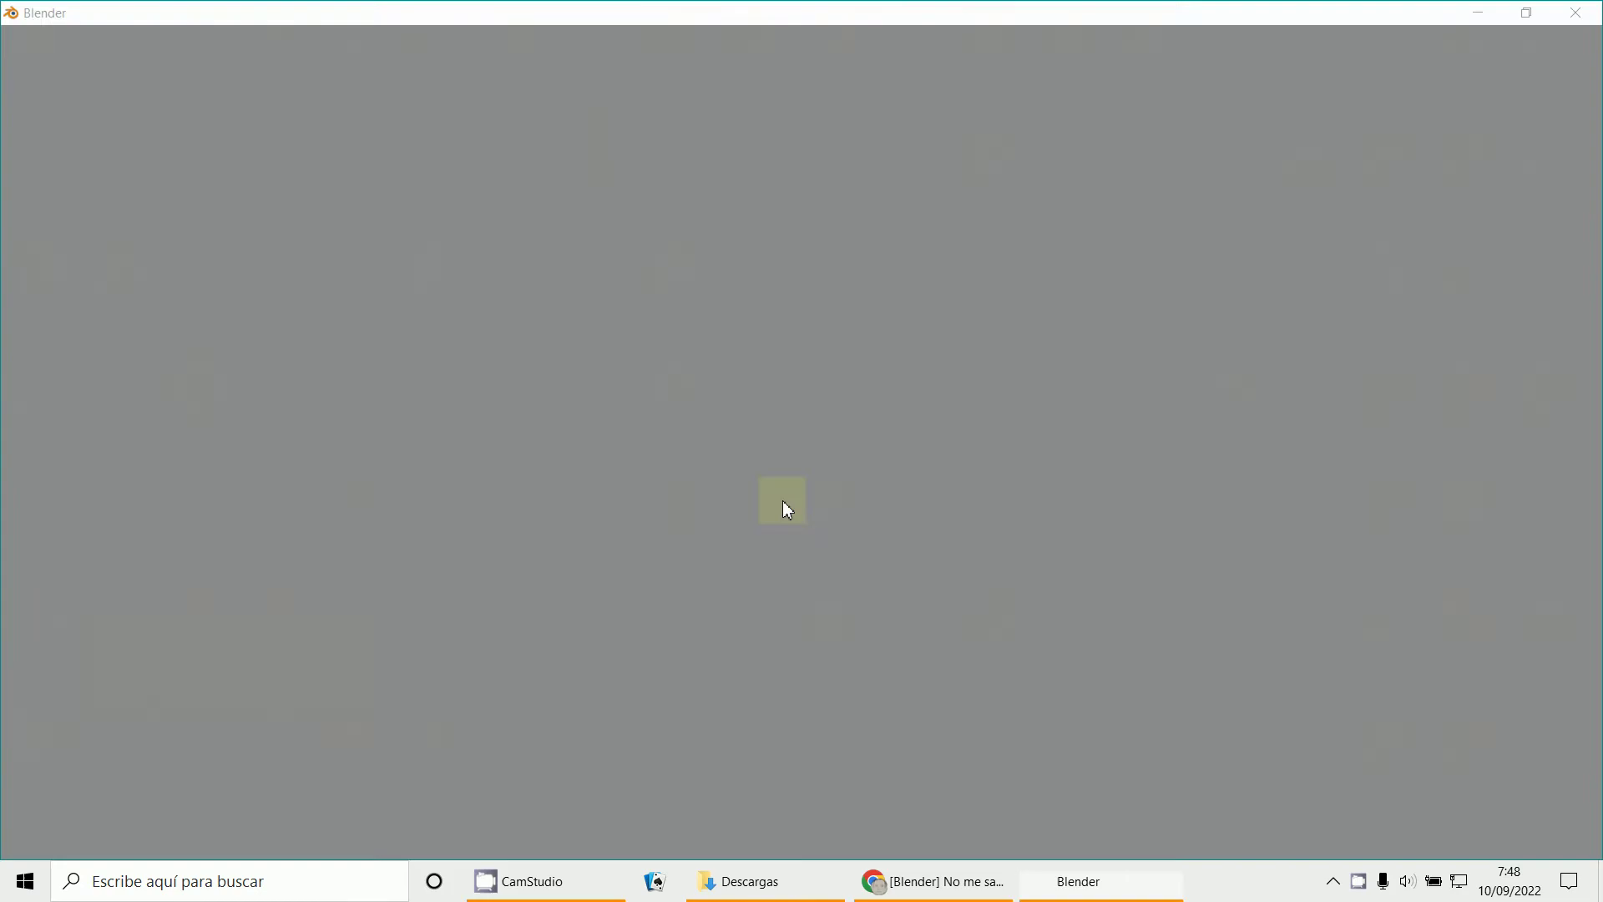
# Check the forum thread in the browser, then return to Blender and close the extra Render Result window.
pyautogui.click(878, 892)
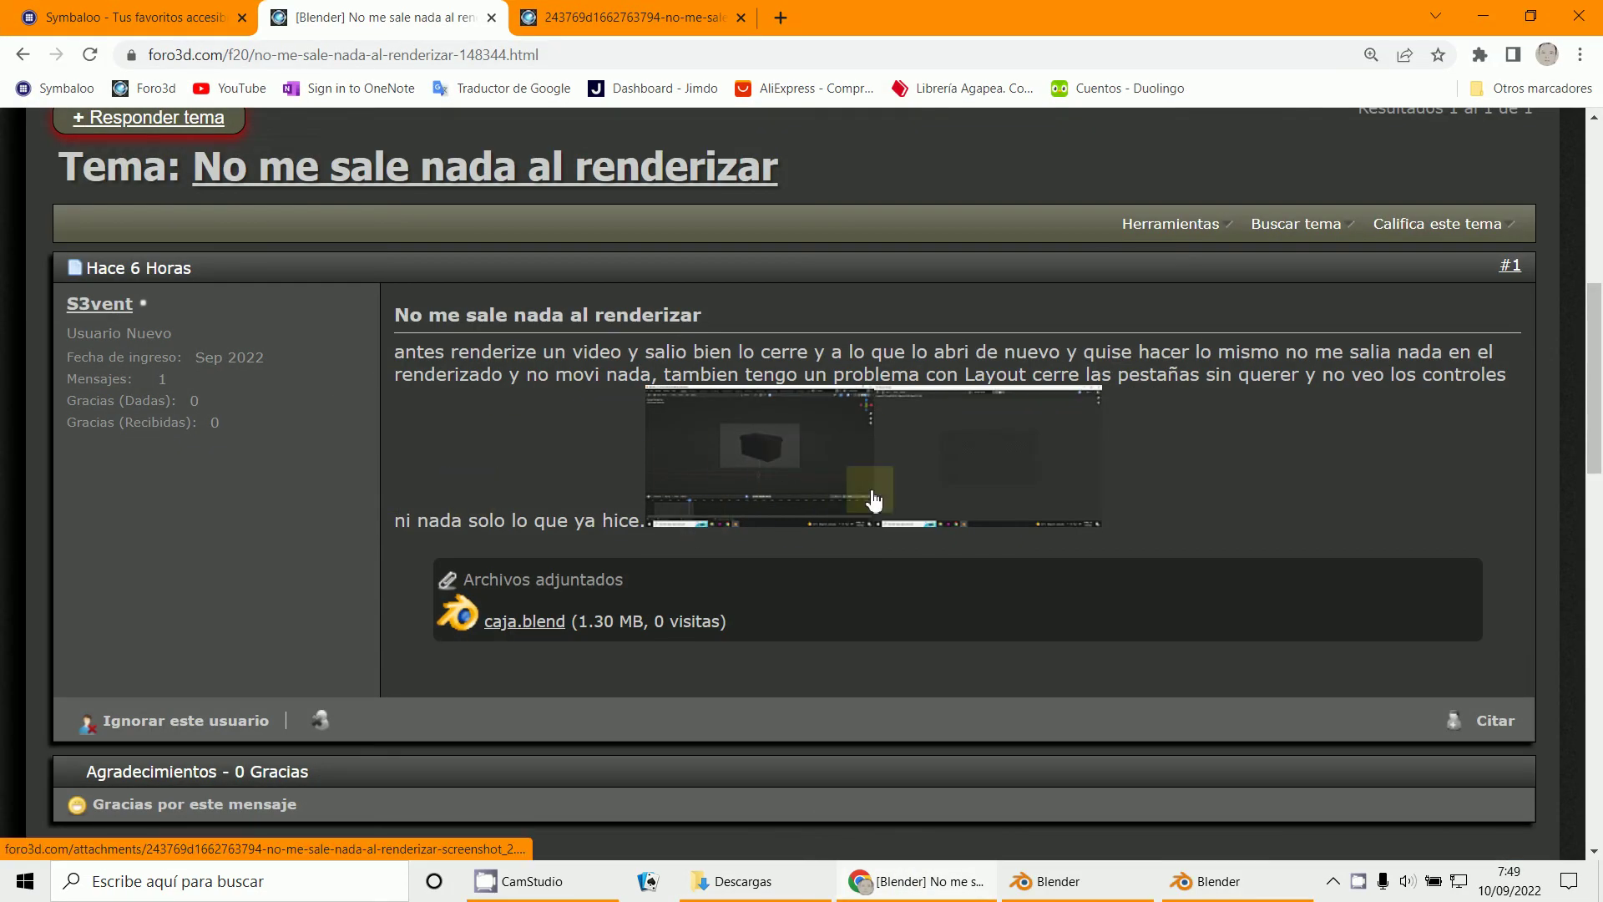
pyautogui.click(1100, 892)
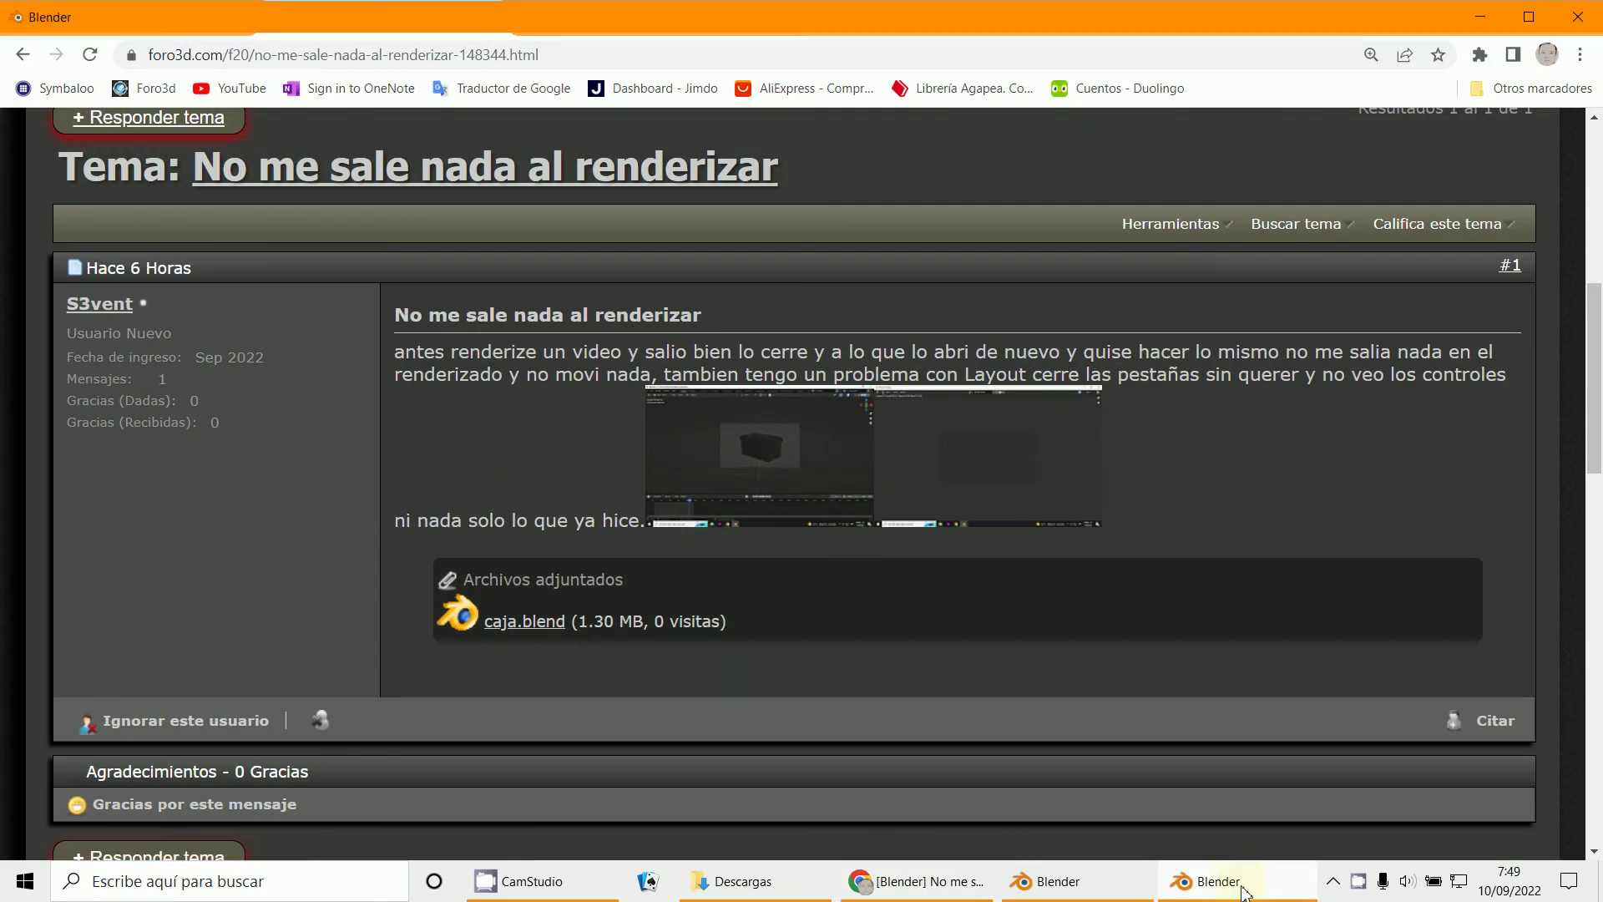
pyautogui.click(1101, 892)
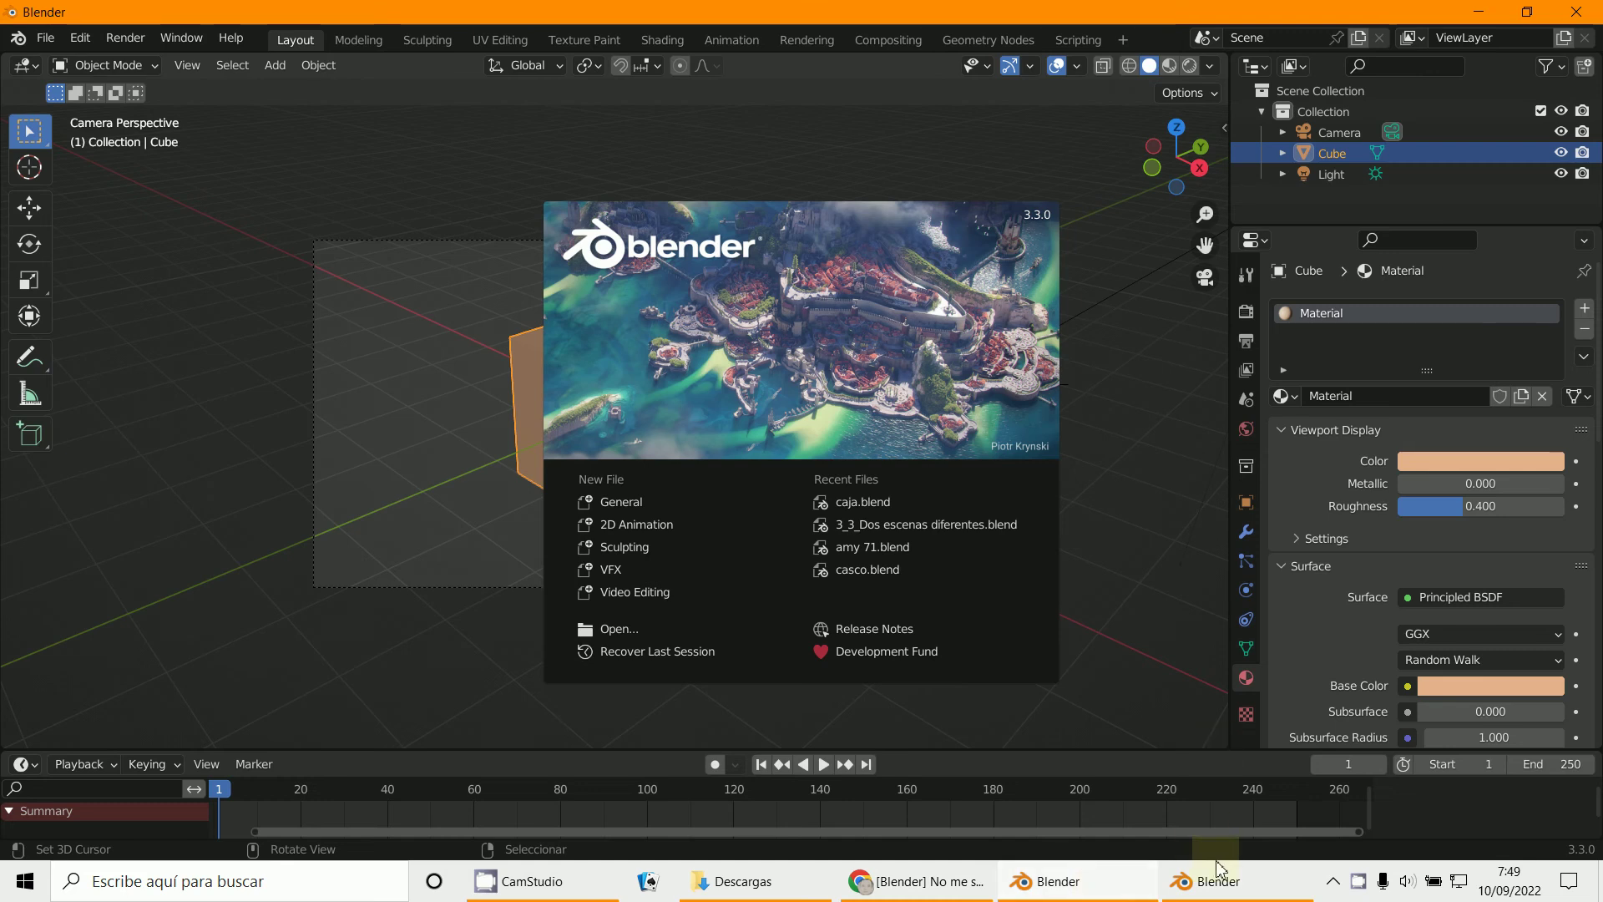
pyautogui.click(1237, 890)
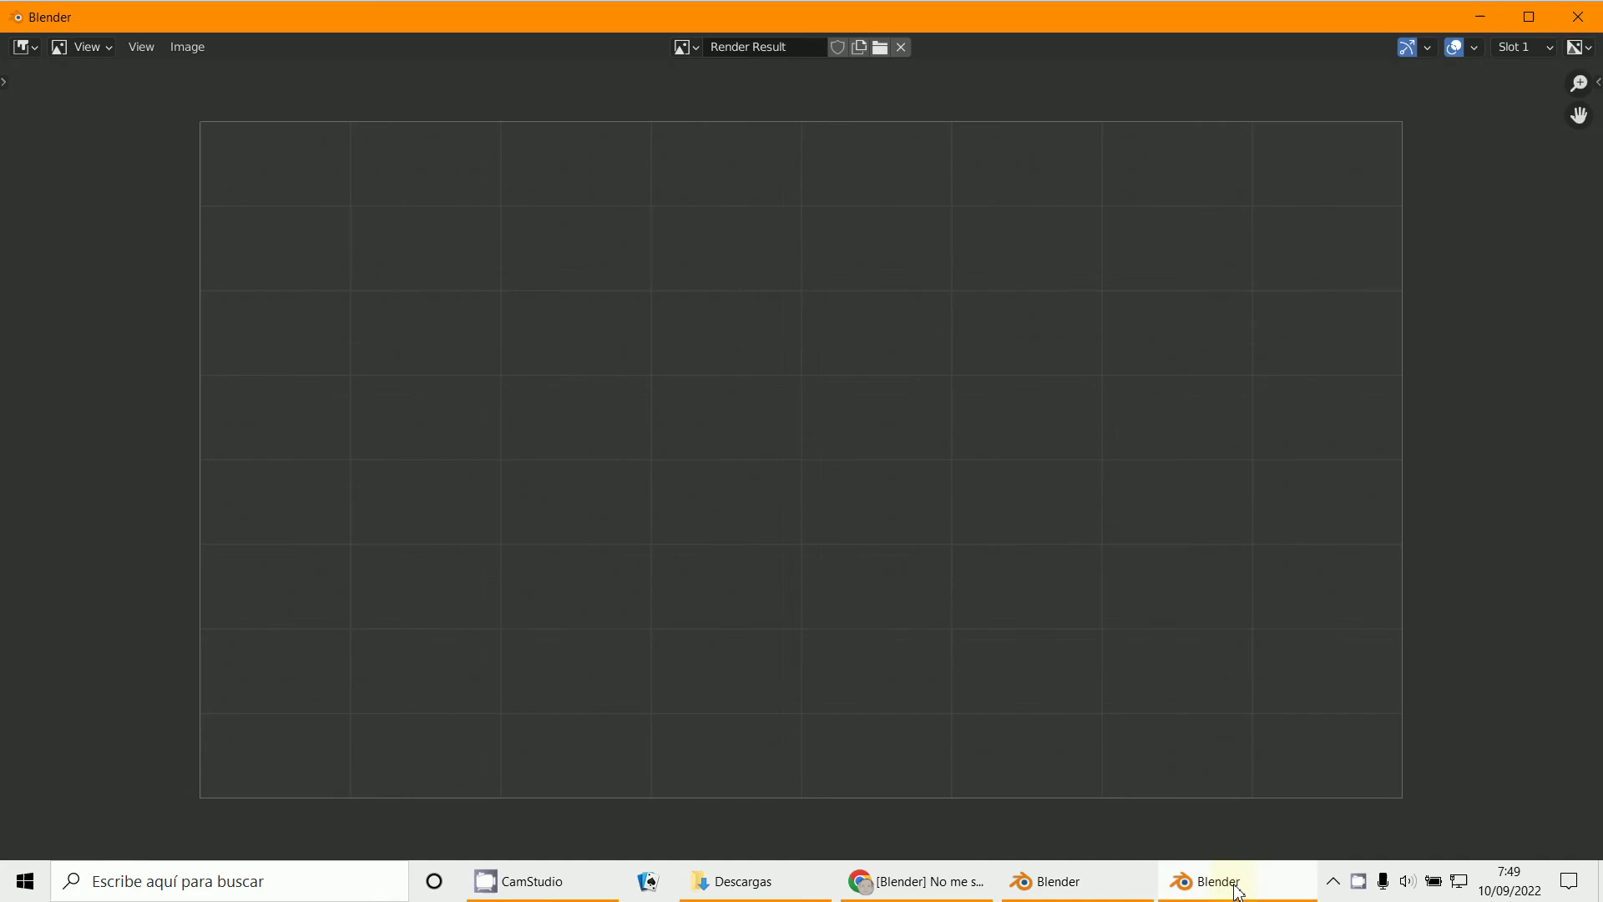
pyautogui.click(1581, 18)
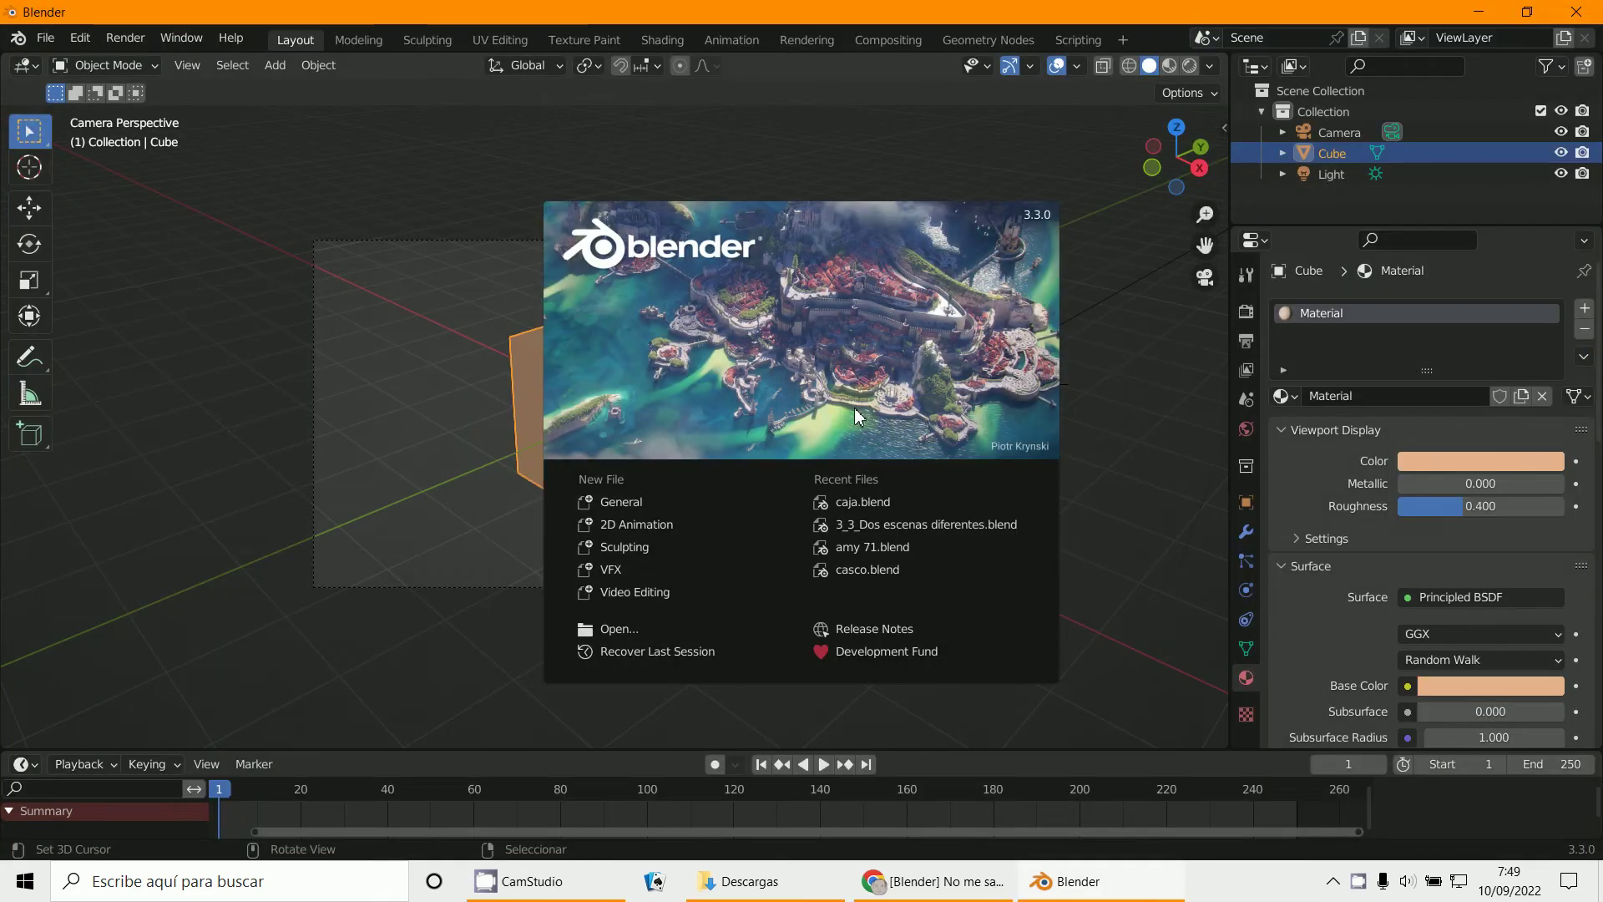
# Dismiss the splash screen and delete the default cube.
pyautogui.click(651, 436)
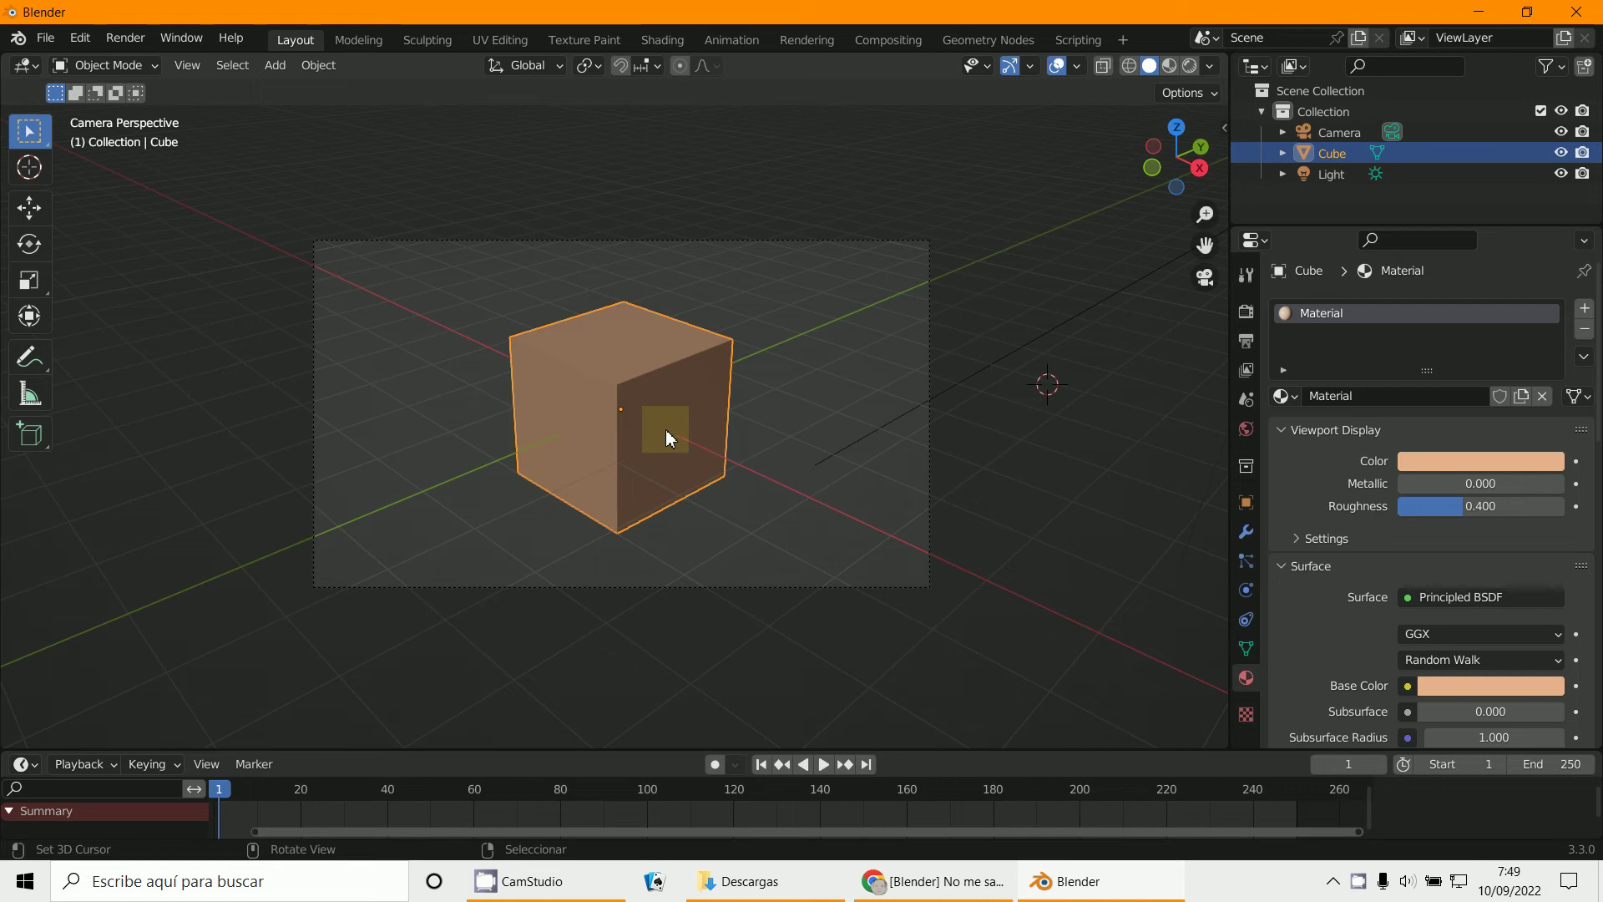
pyautogui.press('x')
pyautogui.click(665, 429)
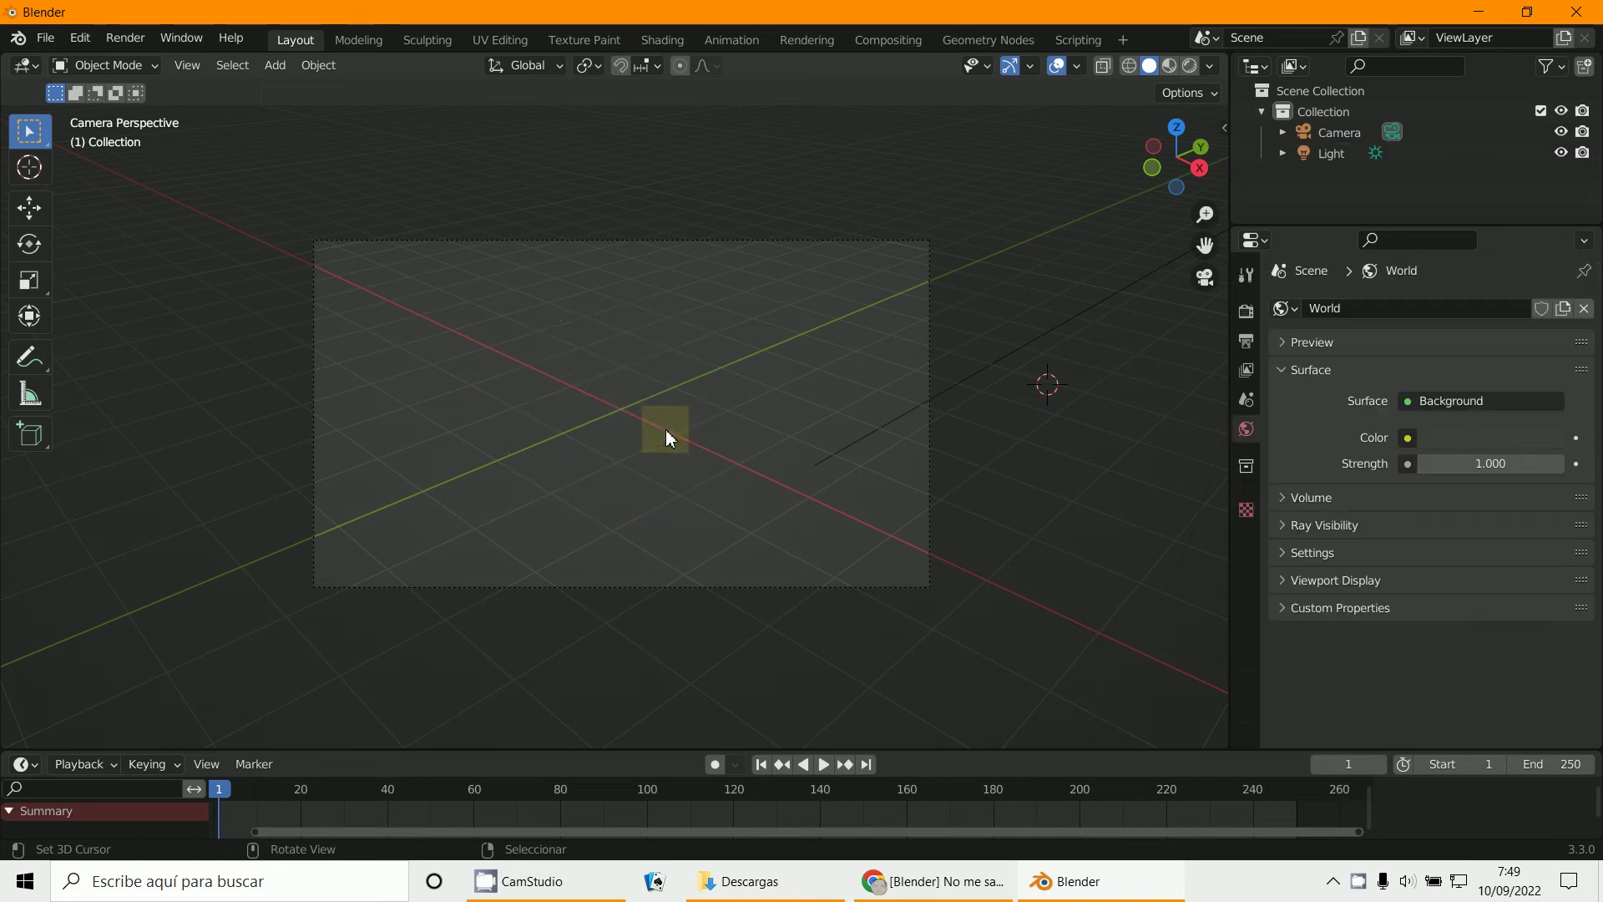
# Select the light and then the camera to review the remaining objects and their settings.
pyautogui.click(962, 392)
pyautogui.scroll(-4, 953, 399)
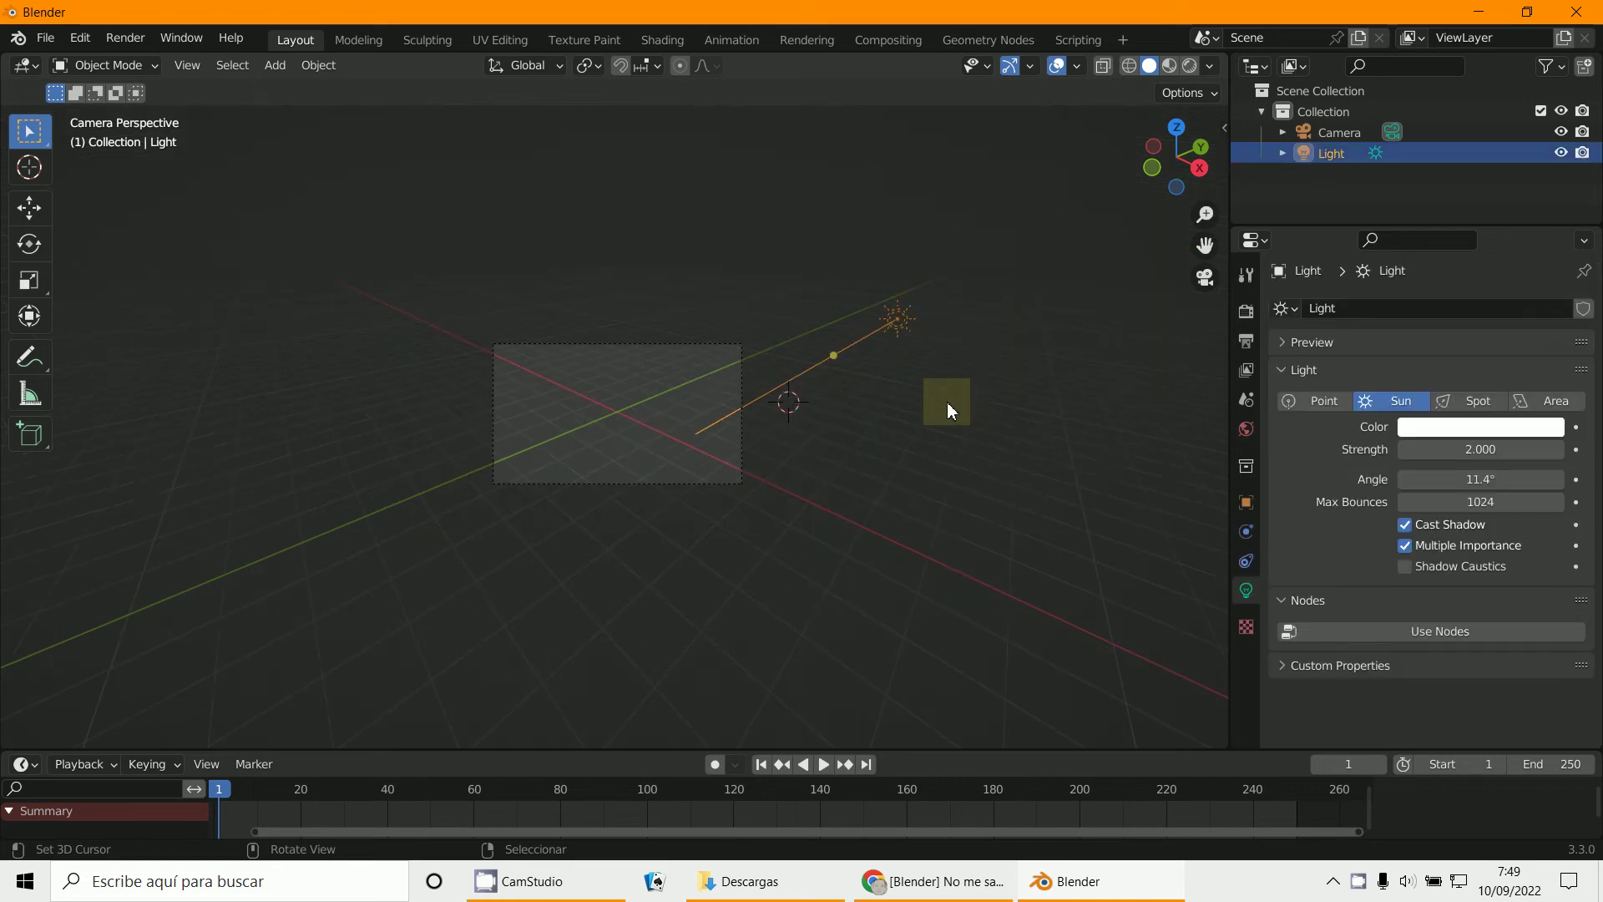
pyautogui.scroll(4, 952, 413)
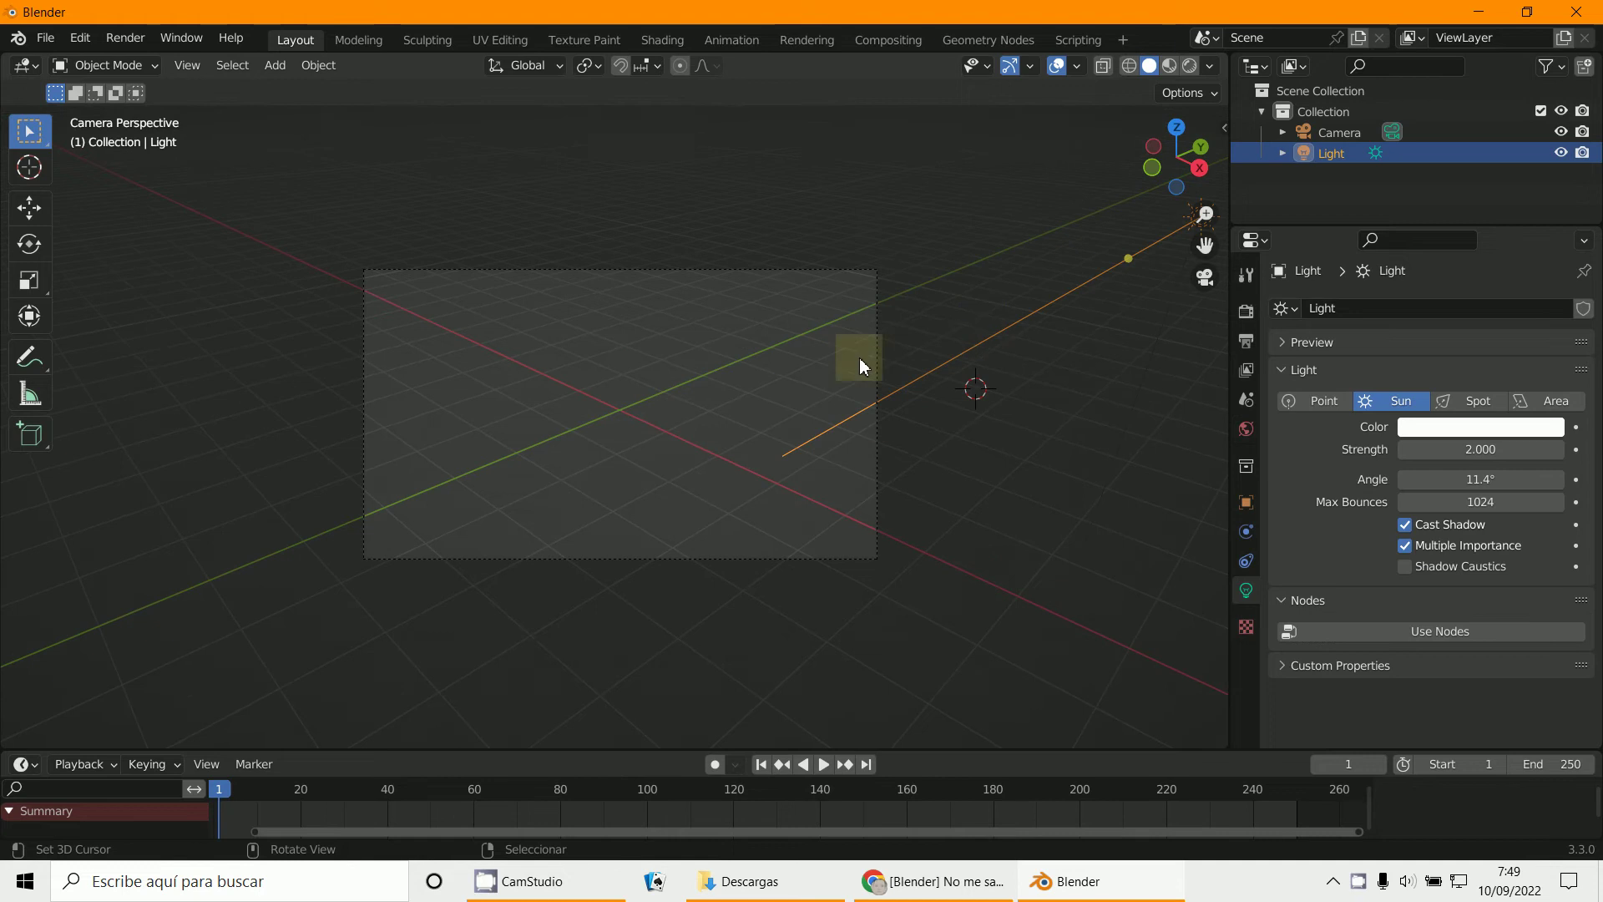
pyautogui.click(663, 270)
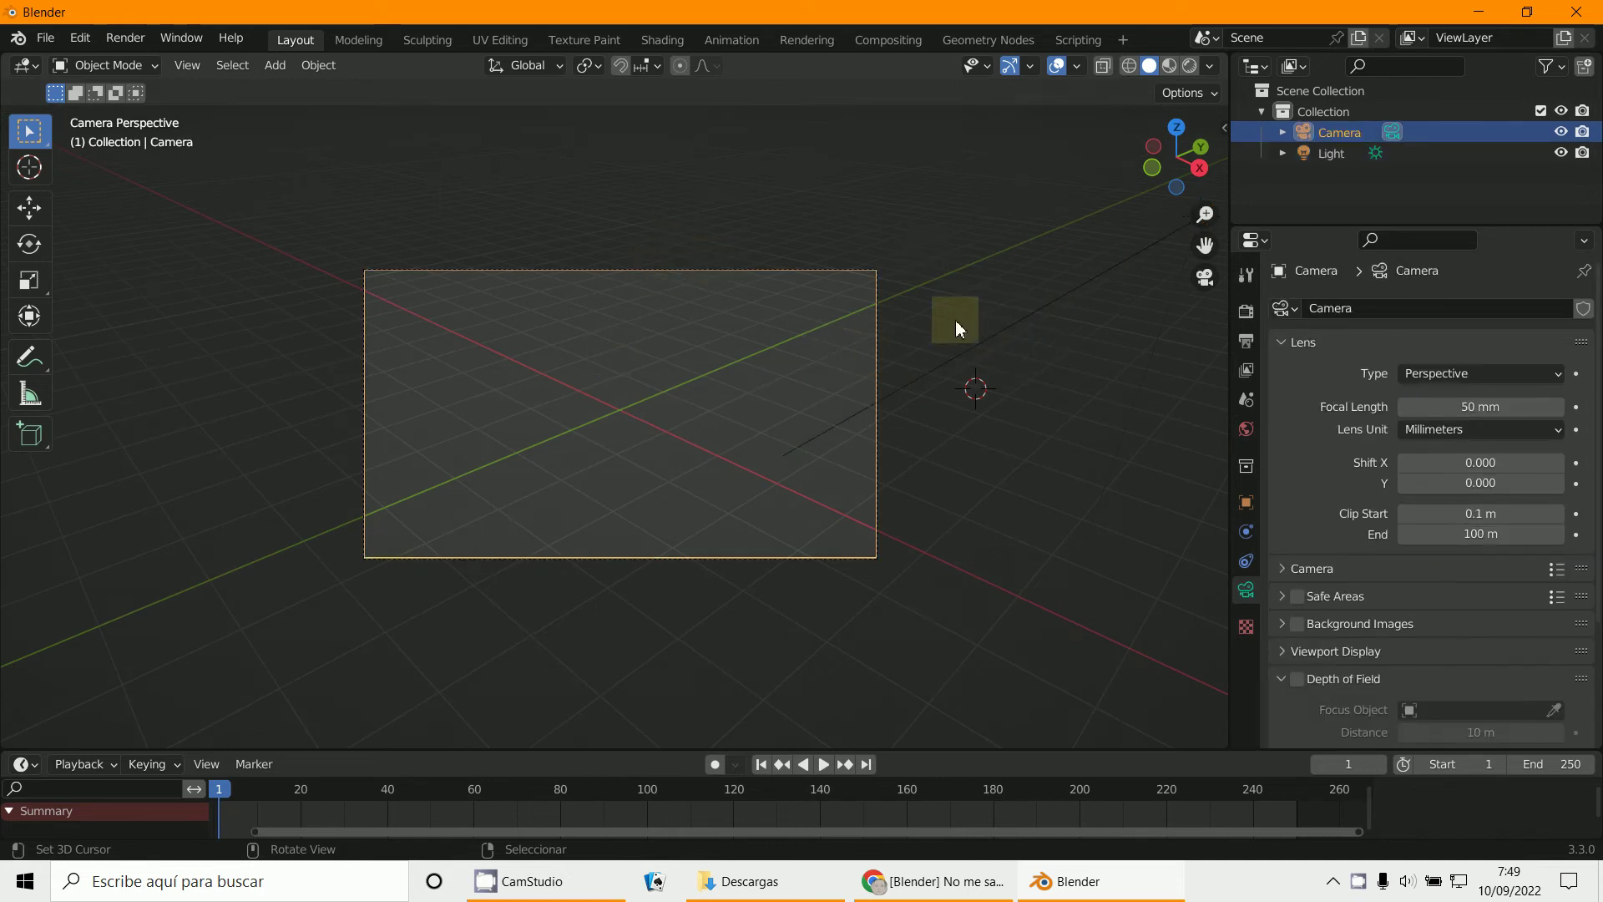
# Append the objects Cube and Cube.001 from caja.blend in the Downloads folder into the scene.
pyautogui.click(46, 40)
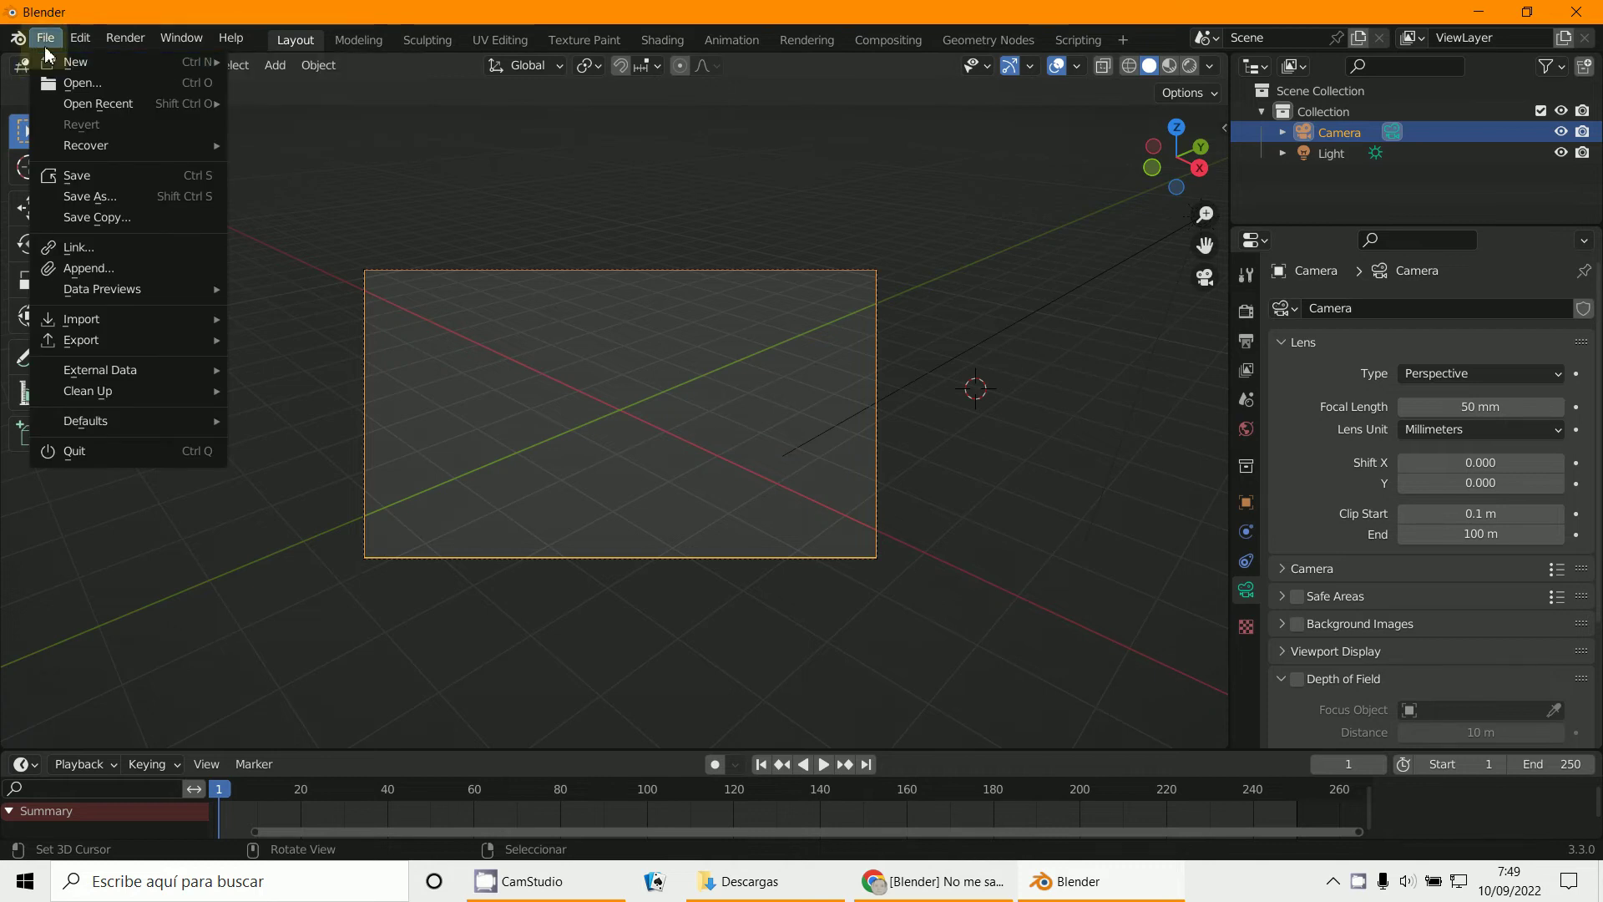
pyautogui.click(97, 270)
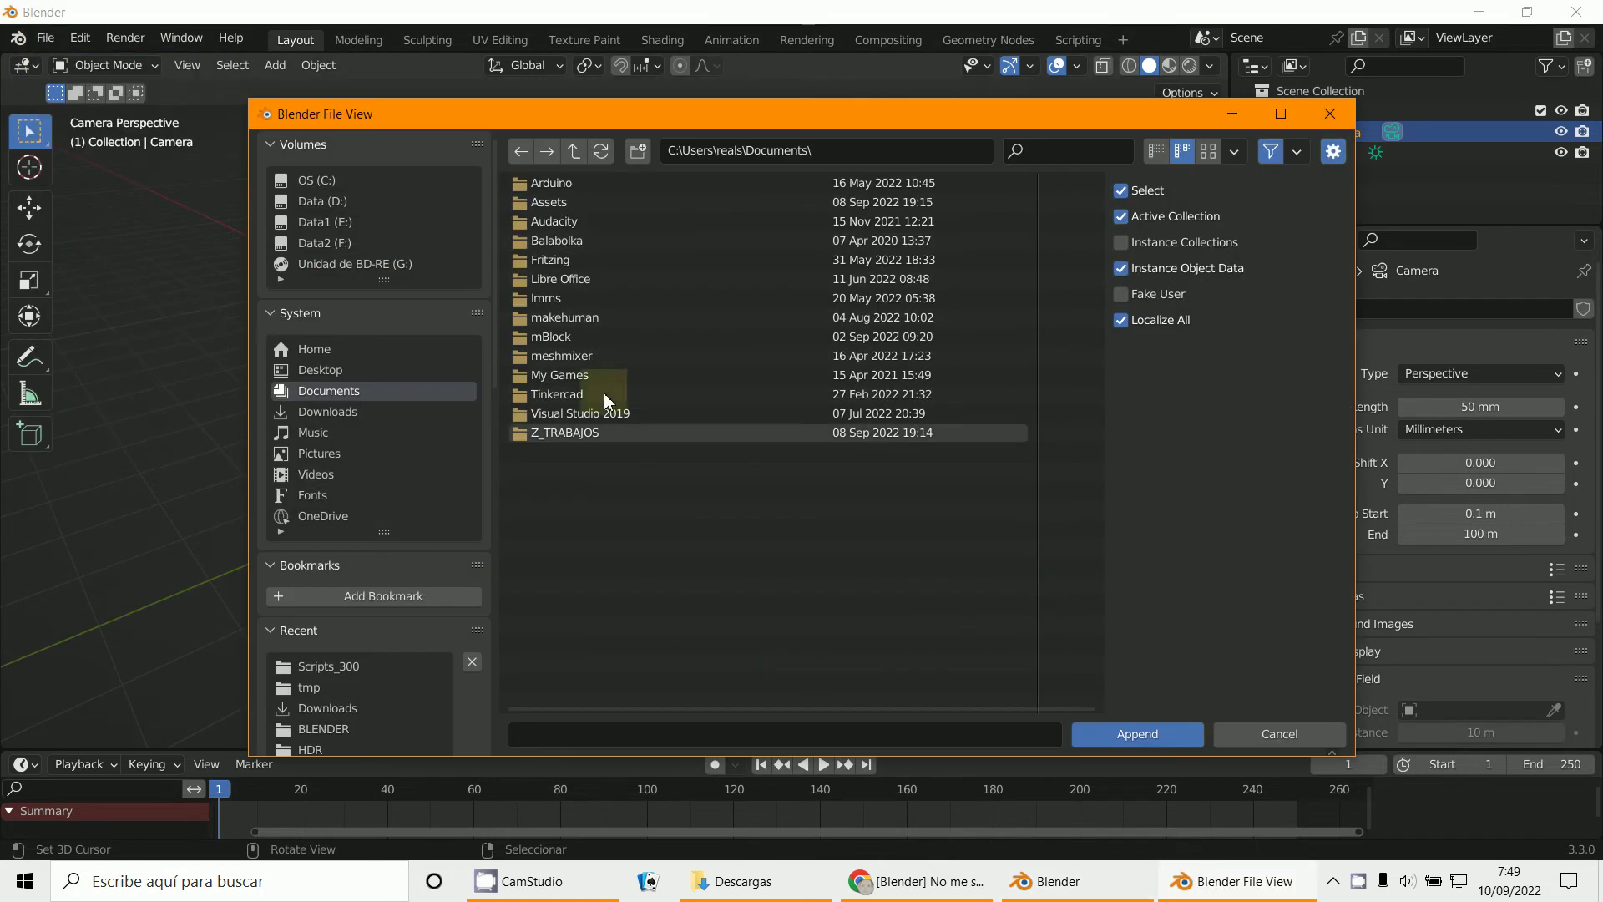
pyautogui.click(348, 414)
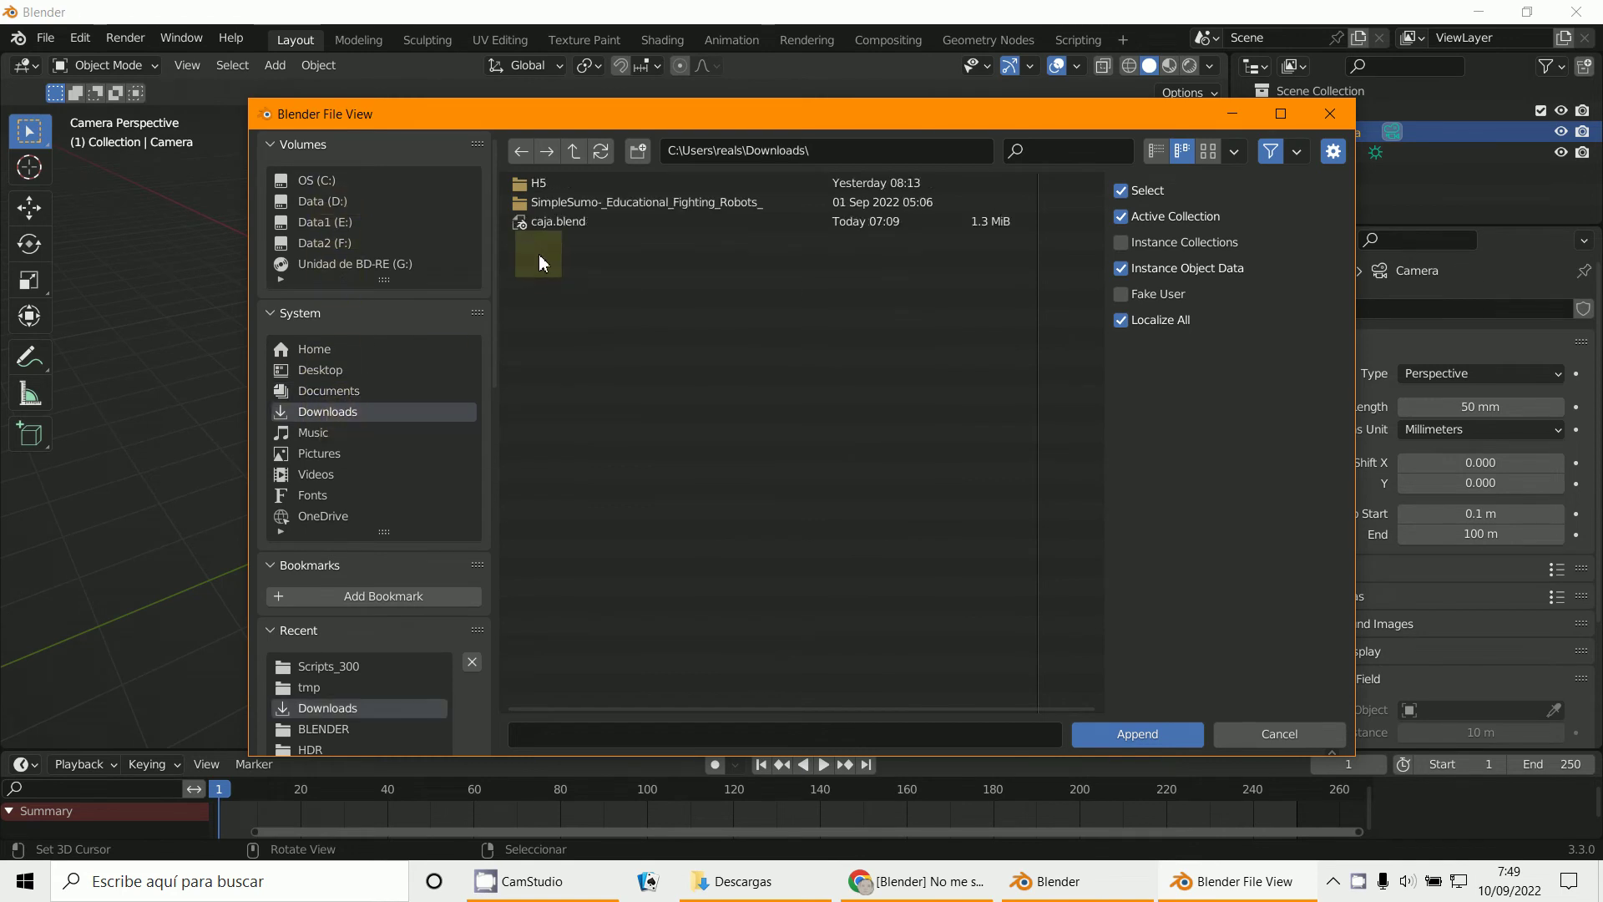
pyautogui.click(541, 225)
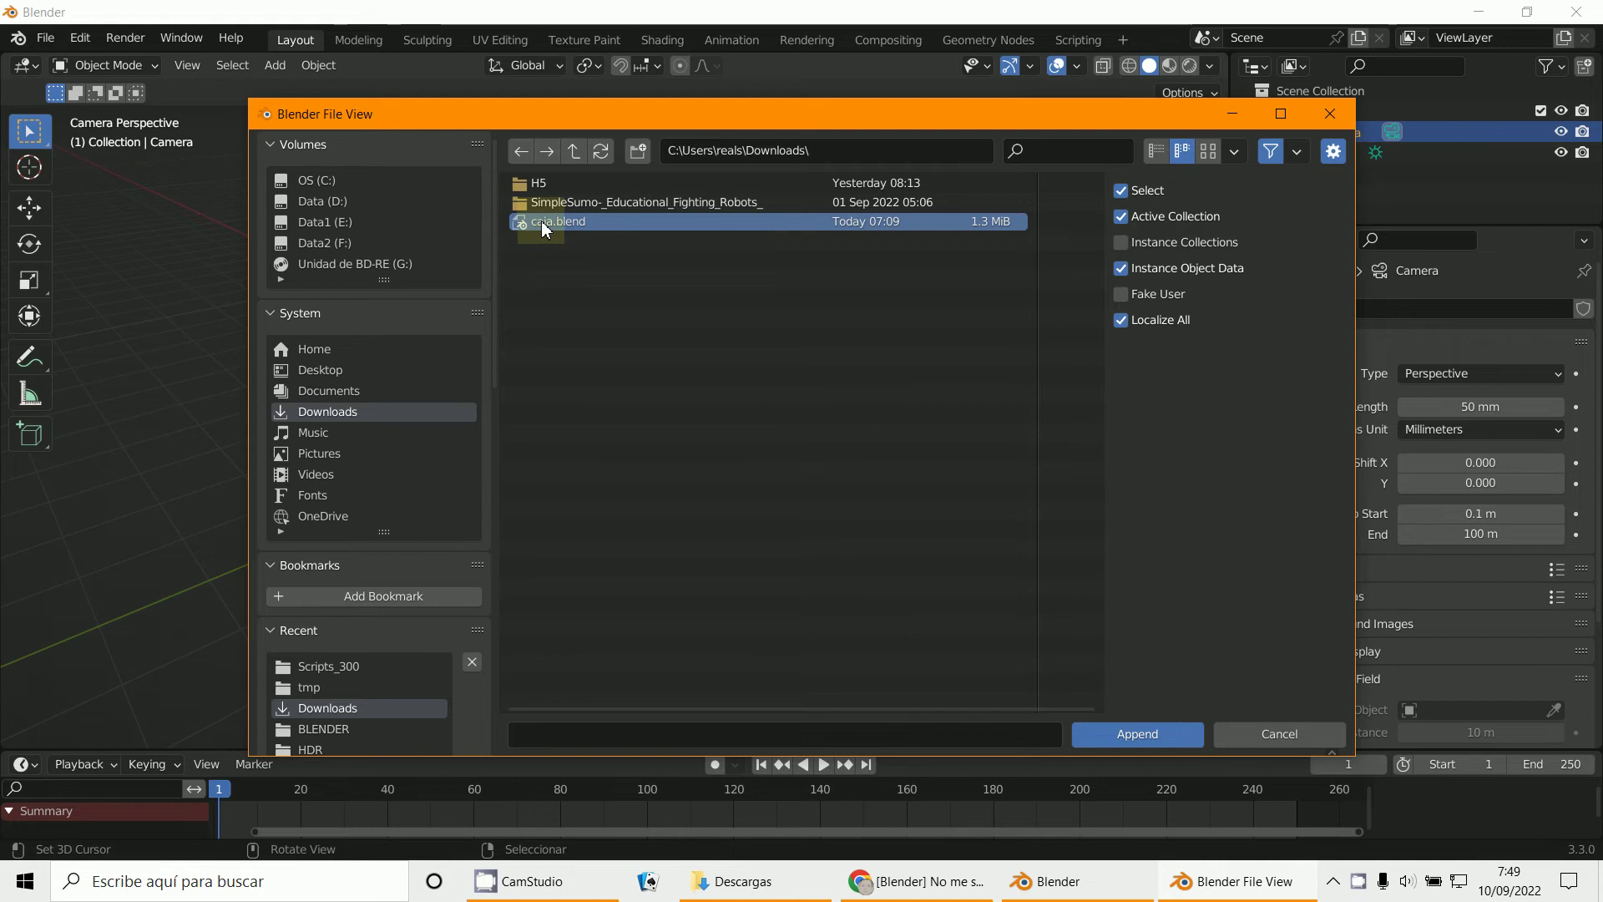
pyautogui.doubleClick(542, 226)
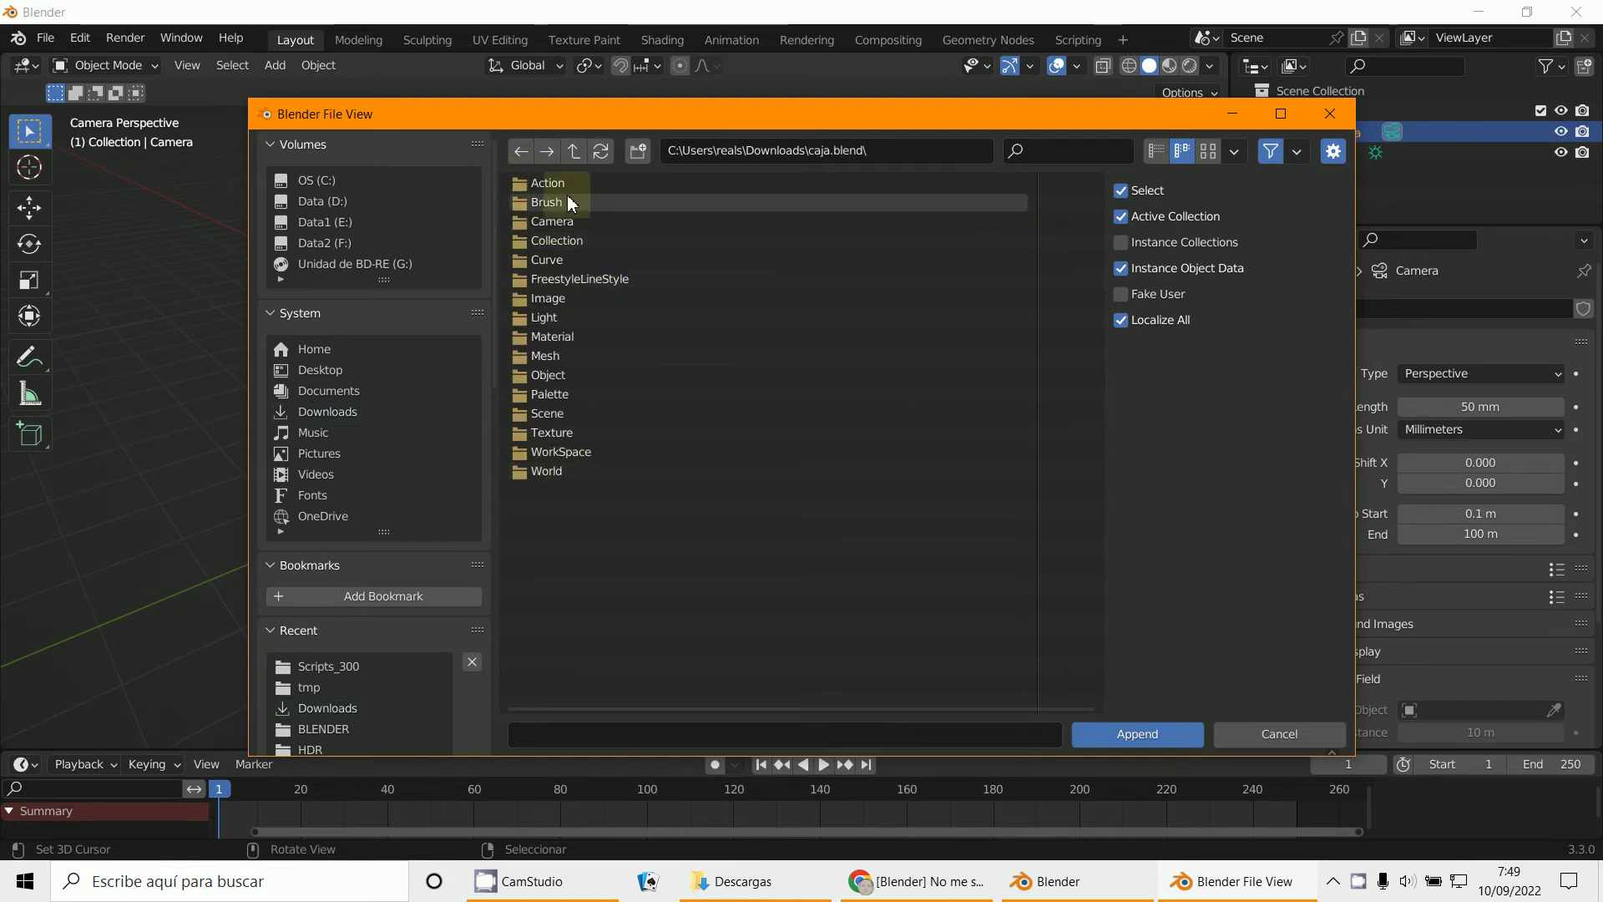
pyautogui.click(528, 373)
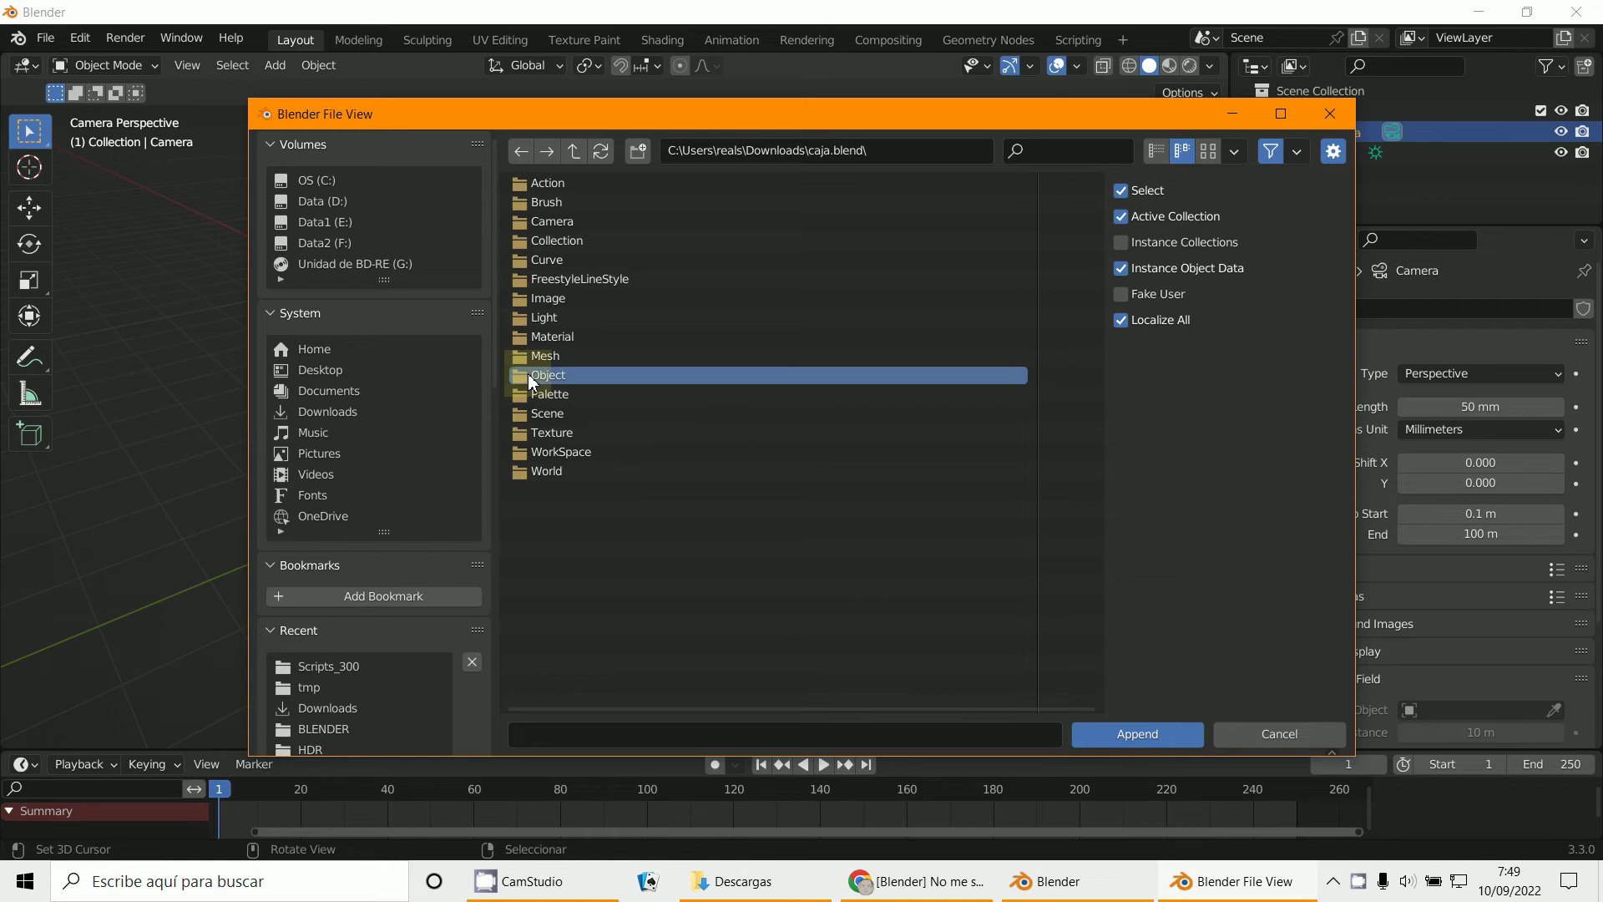
pyautogui.doubleClick(520, 373)
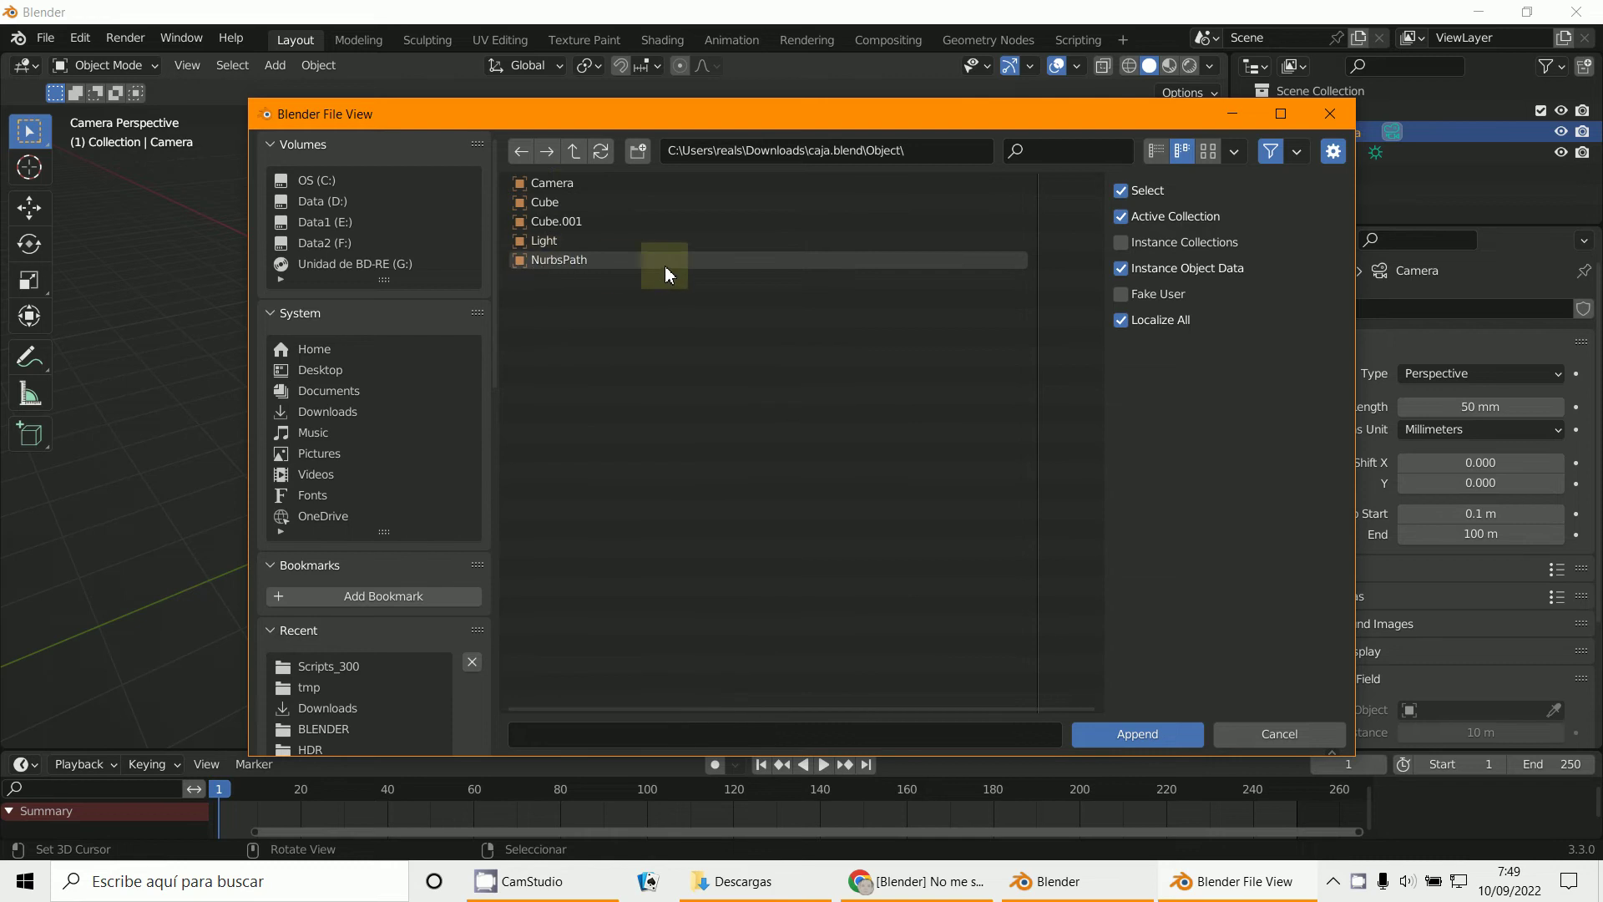
pyautogui.click(554, 203)
pyautogui.keyDown('shift'); pyautogui.click(559, 223); pyautogui.keyUp('shift')
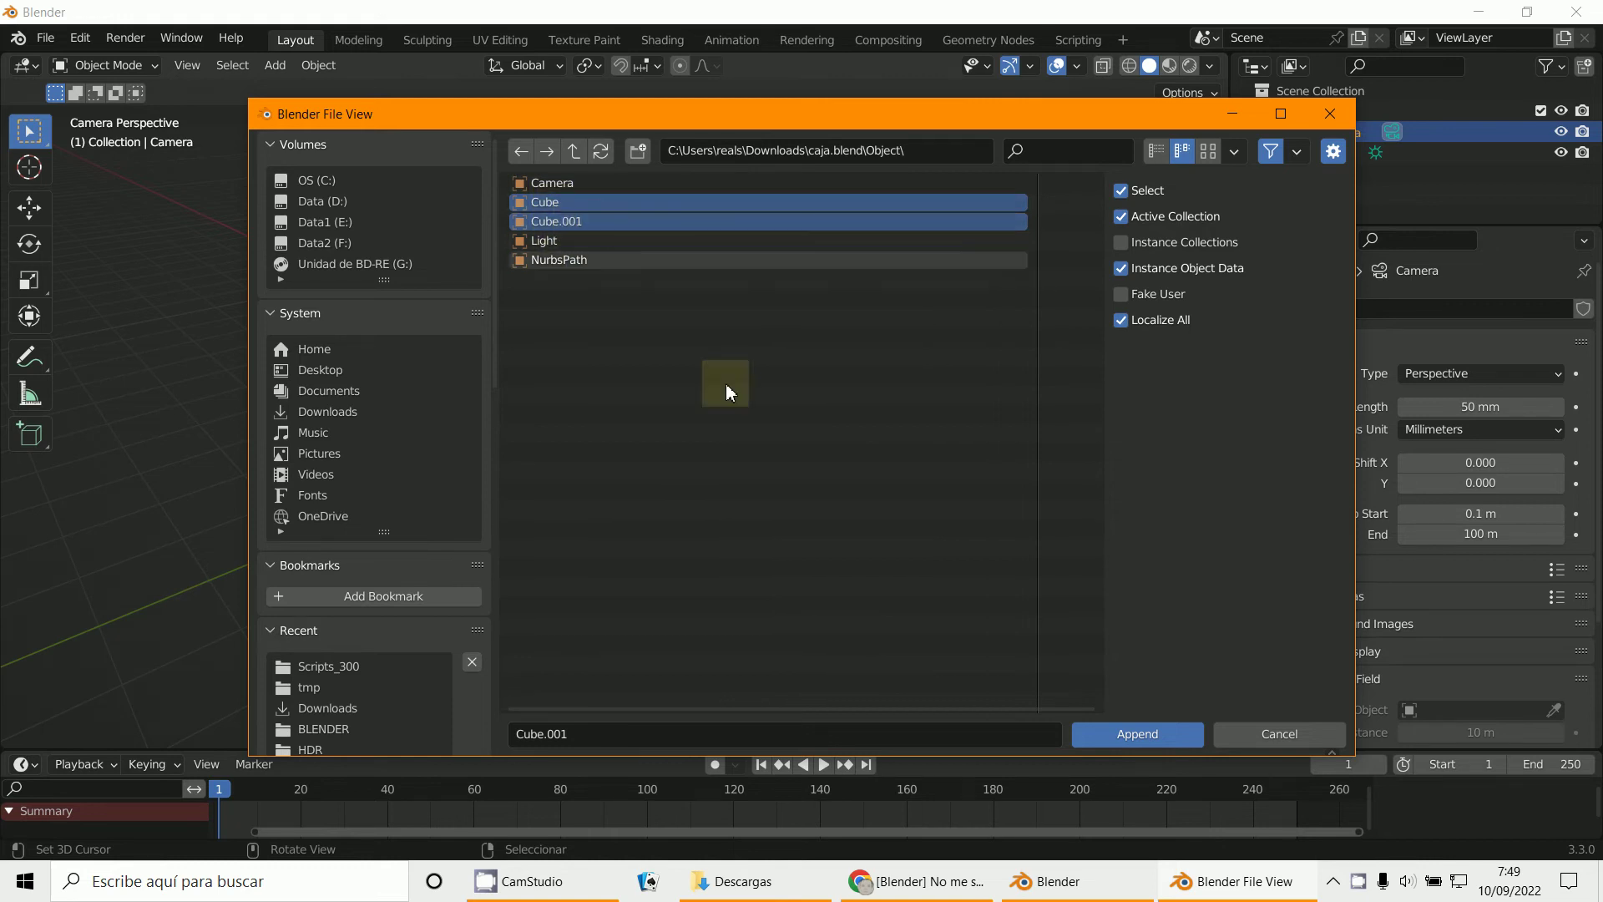
pyautogui.click(1148, 743)
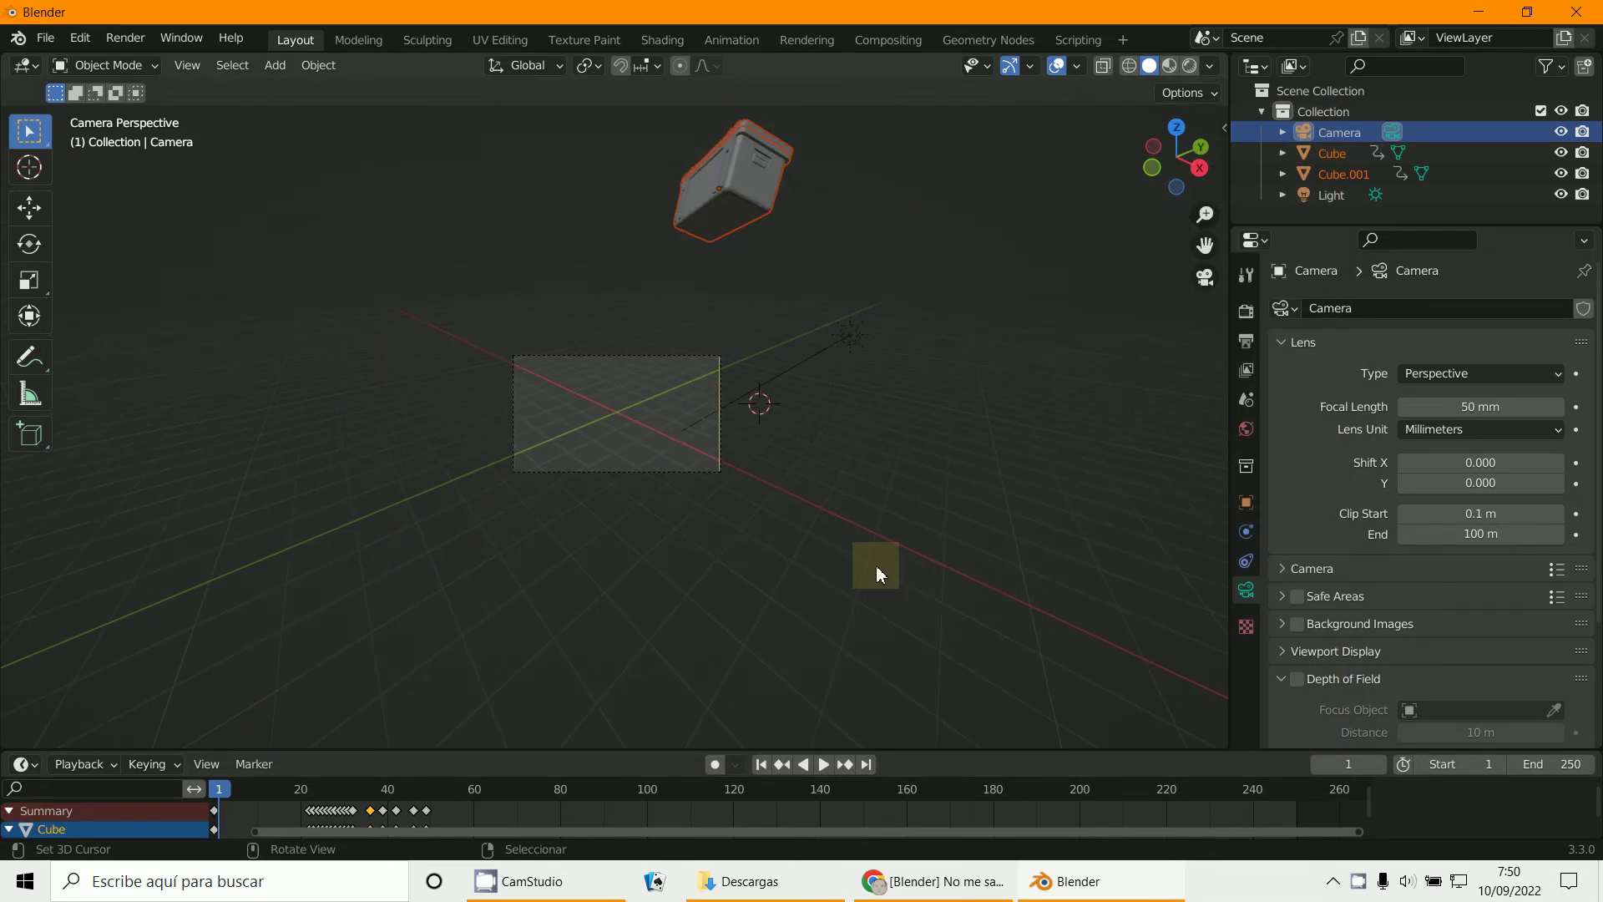
# Examine the appended box in front orthographic view and scrub the animation to frame 9 before returning to camera view.
pyautogui.press('KP_5')
pyautogui.press('KP_1')
pyautogui.scroll(-3, 844, 546)
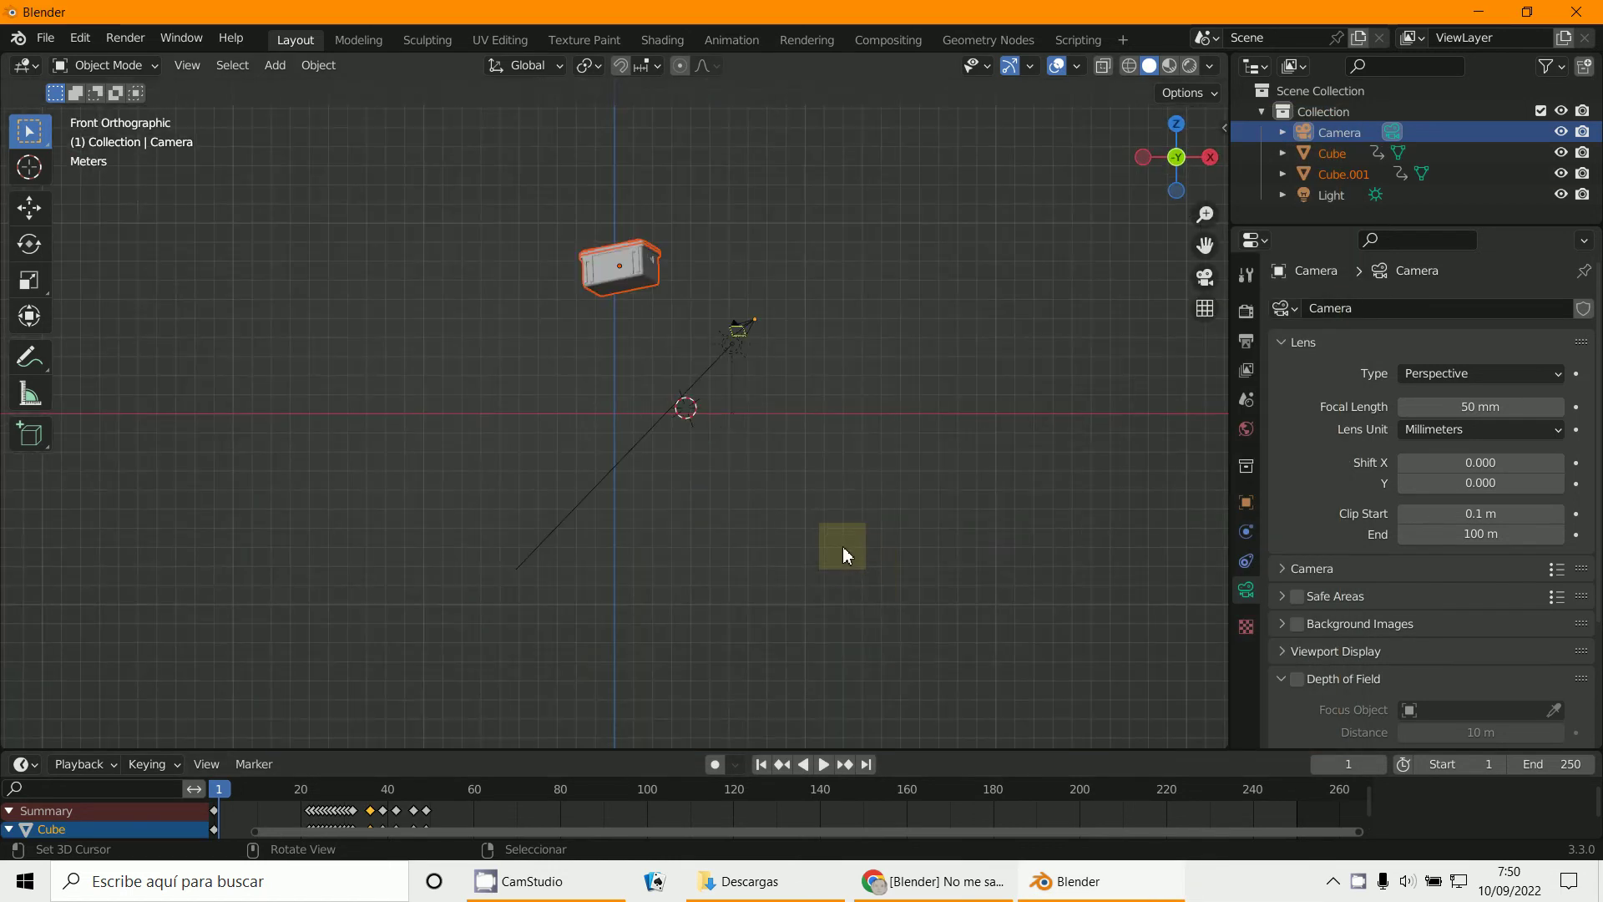
pyautogui.scroll(3, 846, 522)
pyautogui.scroll(-4, 845, 522)
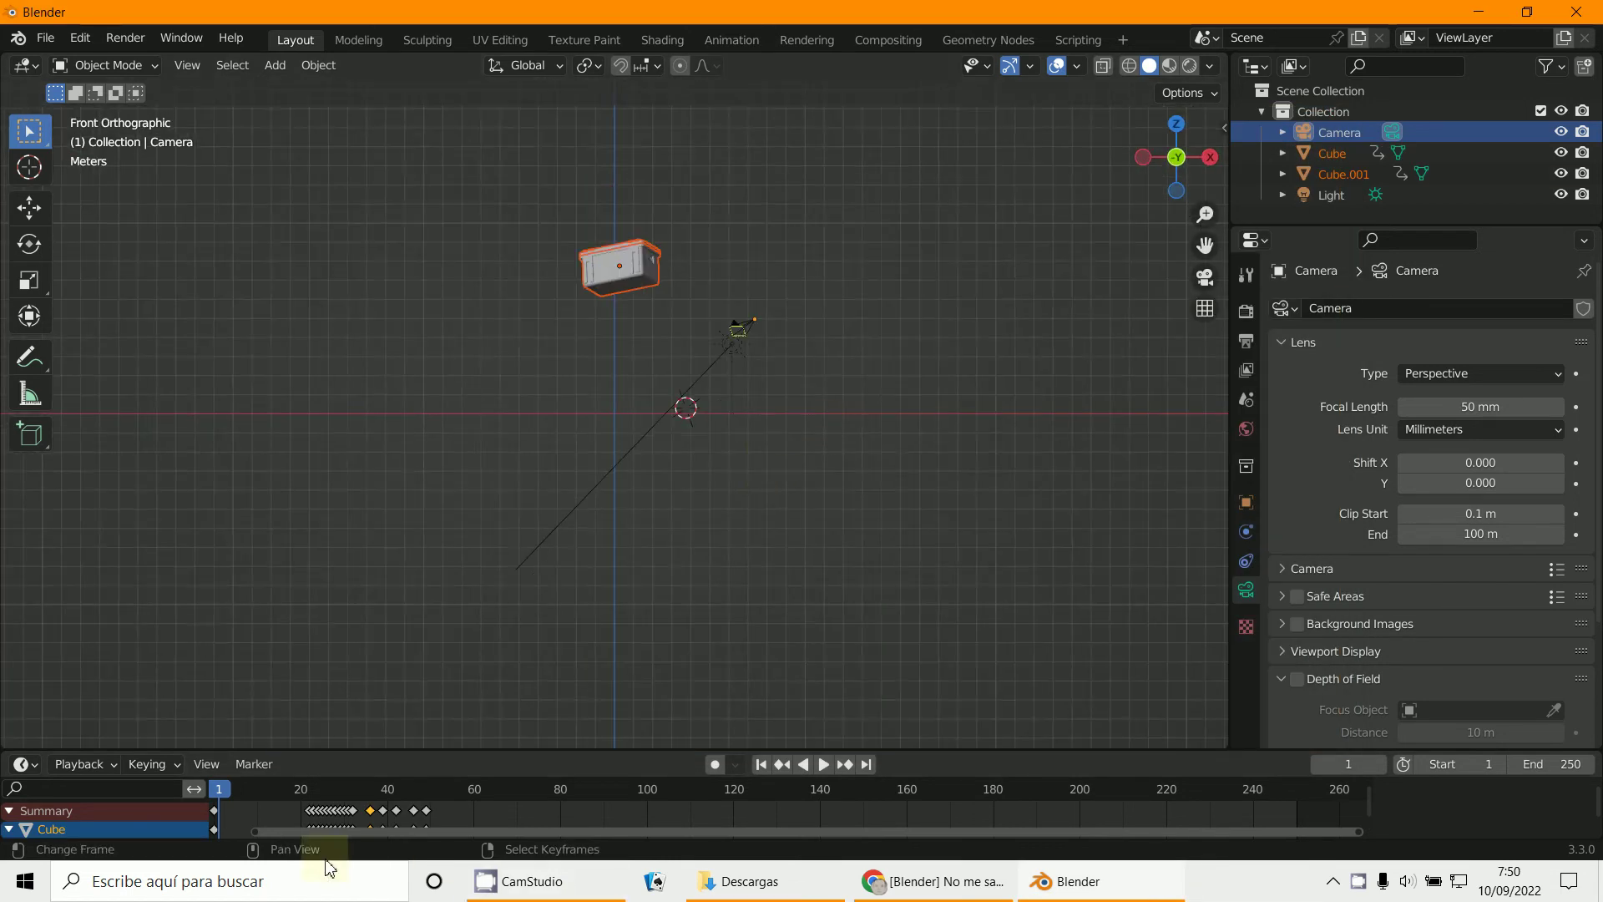
pyautogui.moveTo(309, 820); pyautogui.dragTo(255, 814)
pyautogui.press('KP_0')
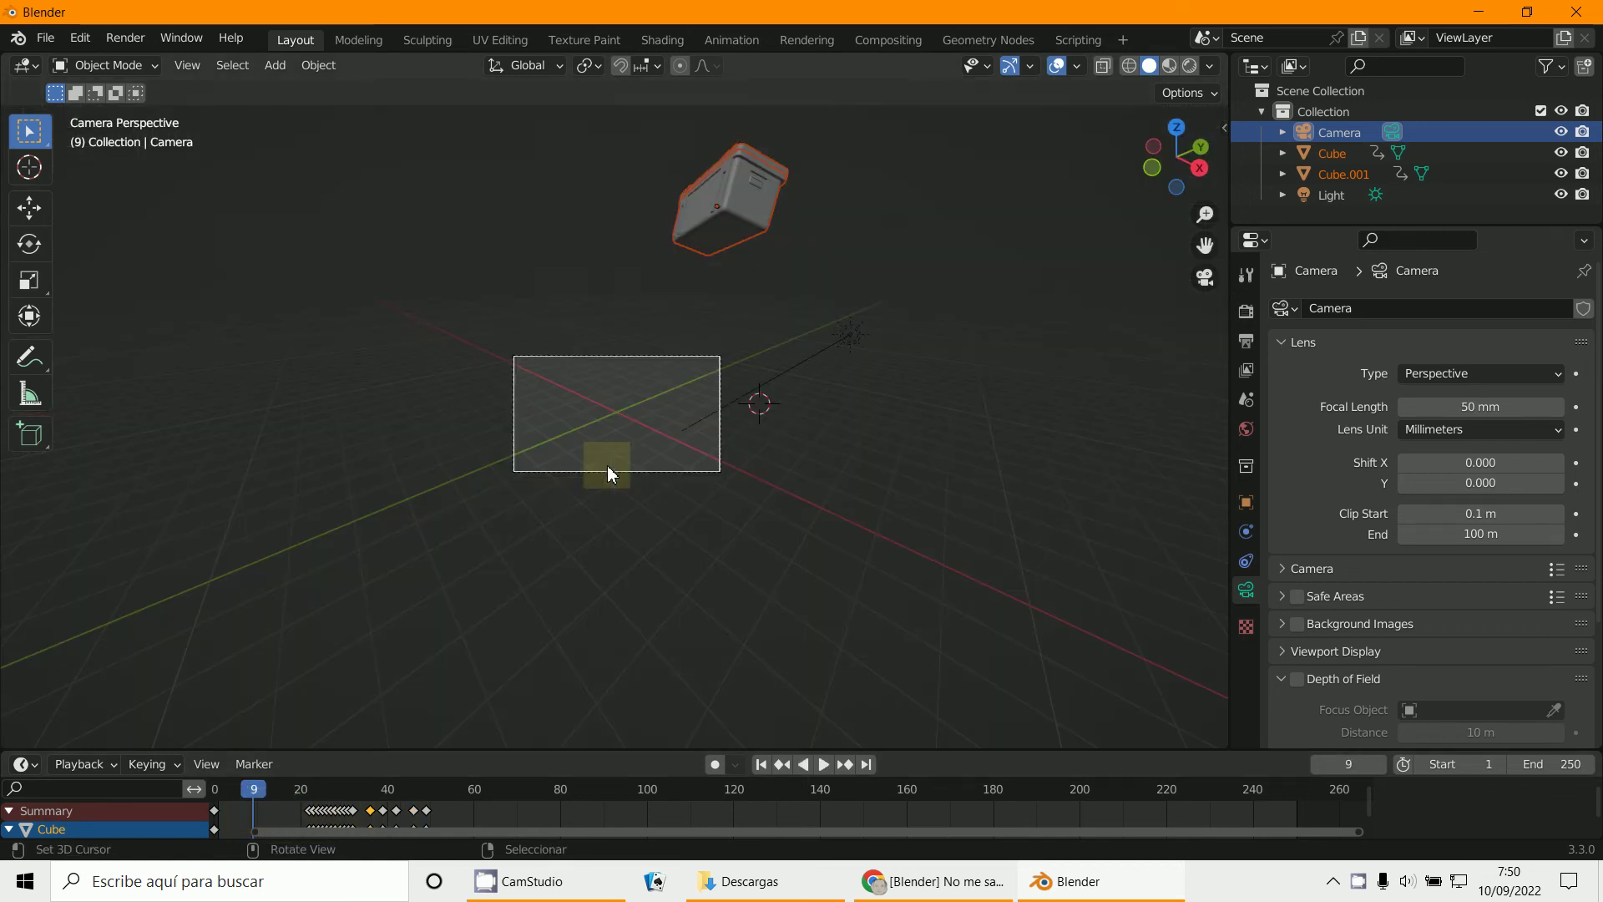
# Lock the camera to the view and reposition it so the box sits inside the camera frame.
pyautogui.click(691, 357)
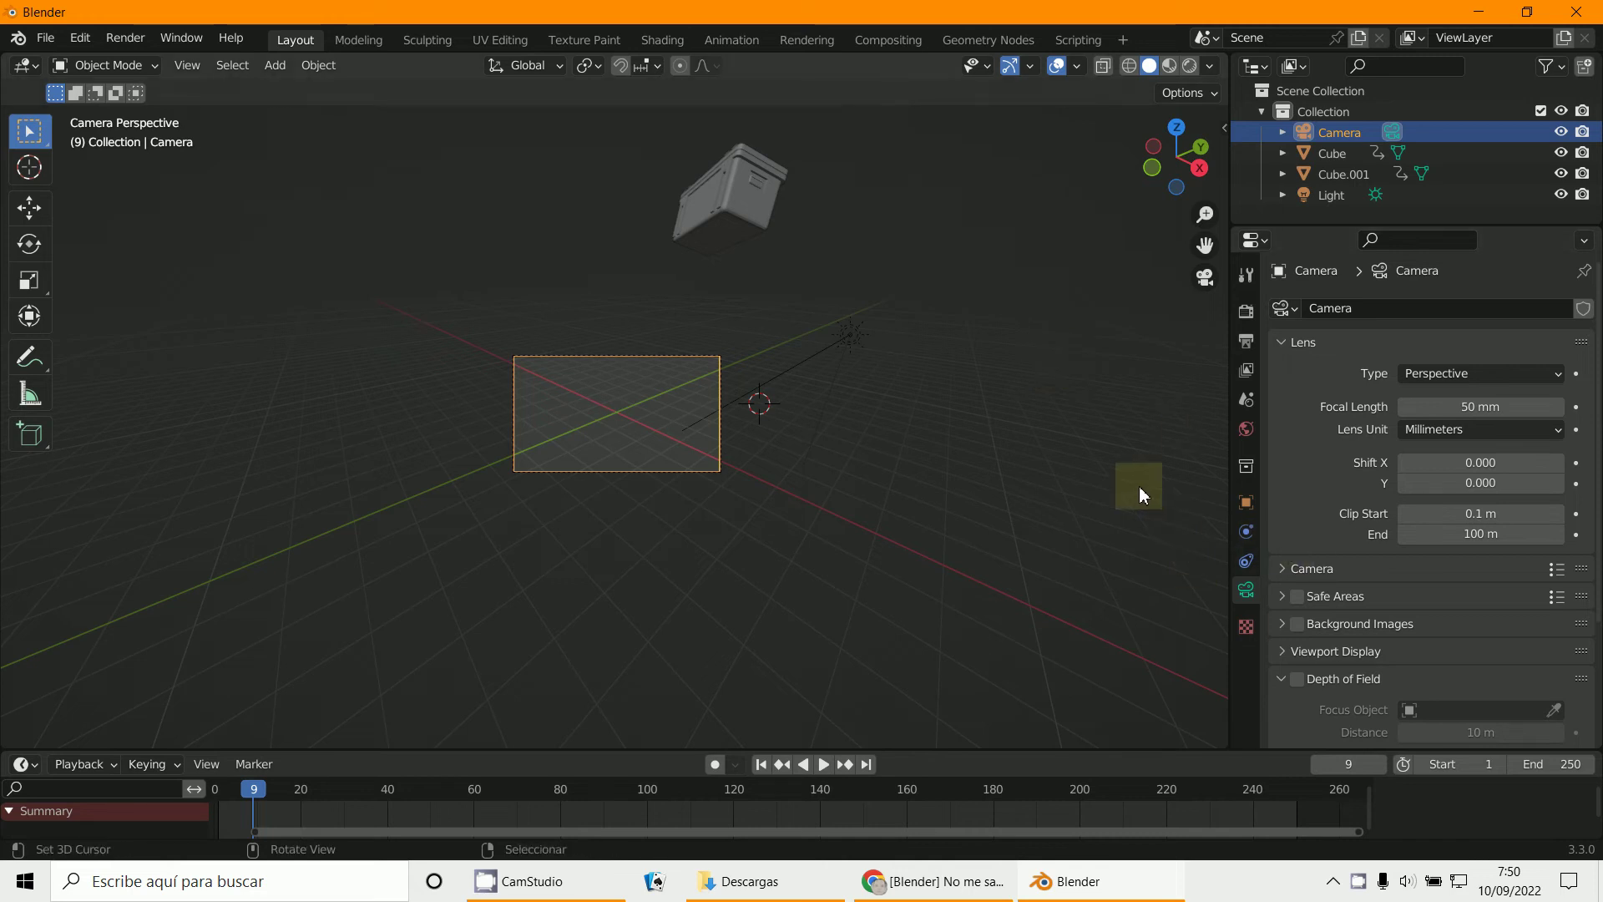
pyautogui.press('n')
pyautogui.click(1219, 231)
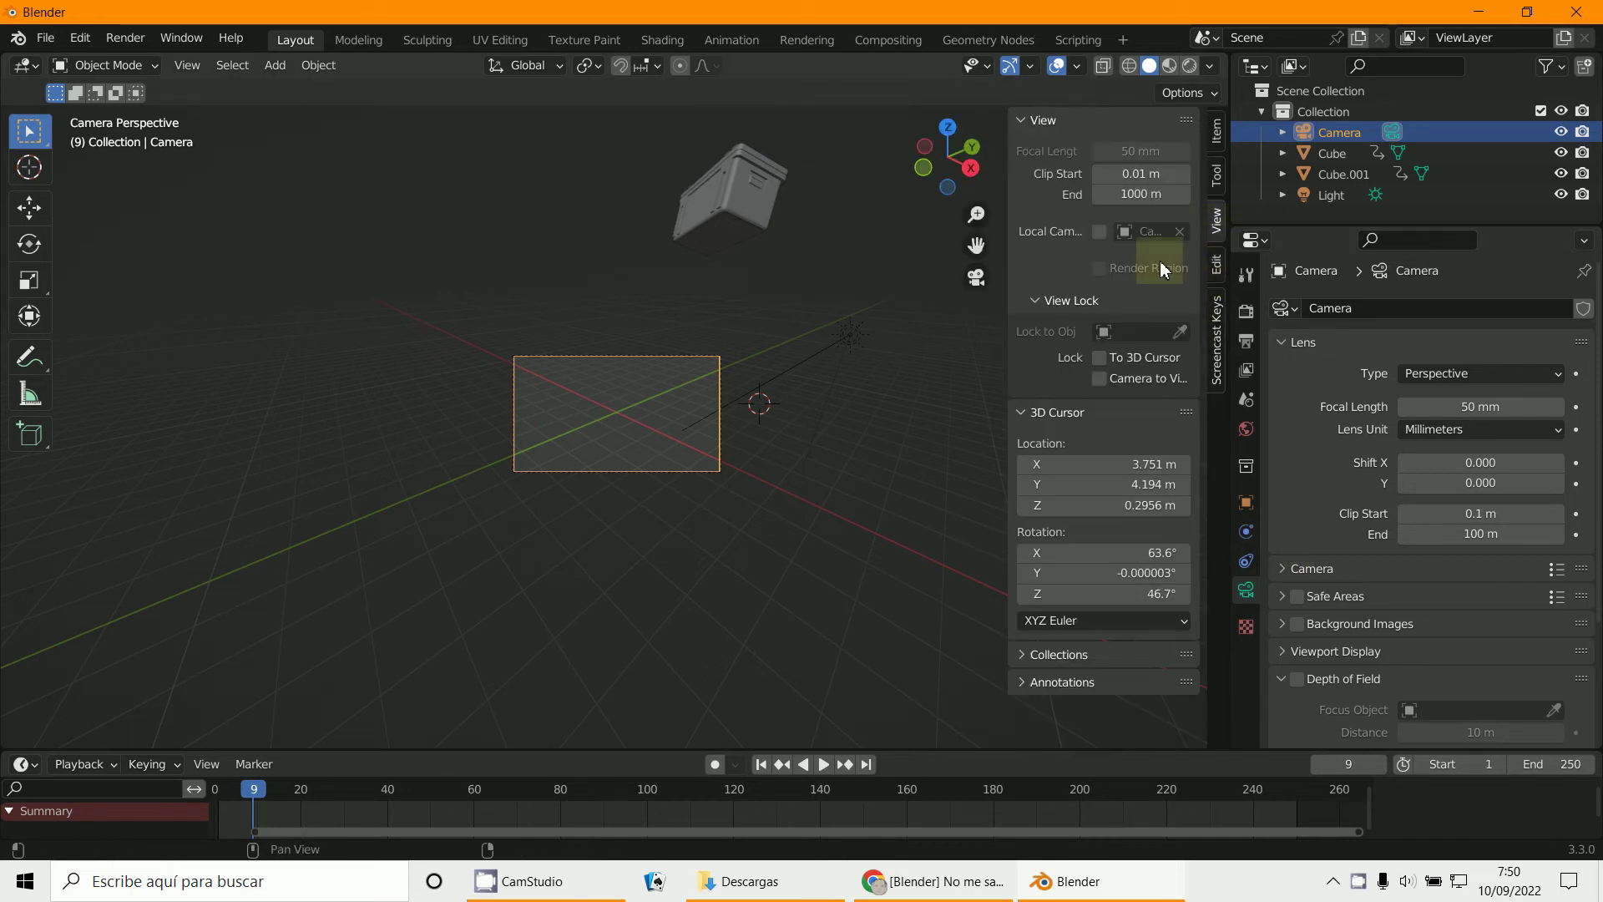
pyautogui.click(1101, 378)
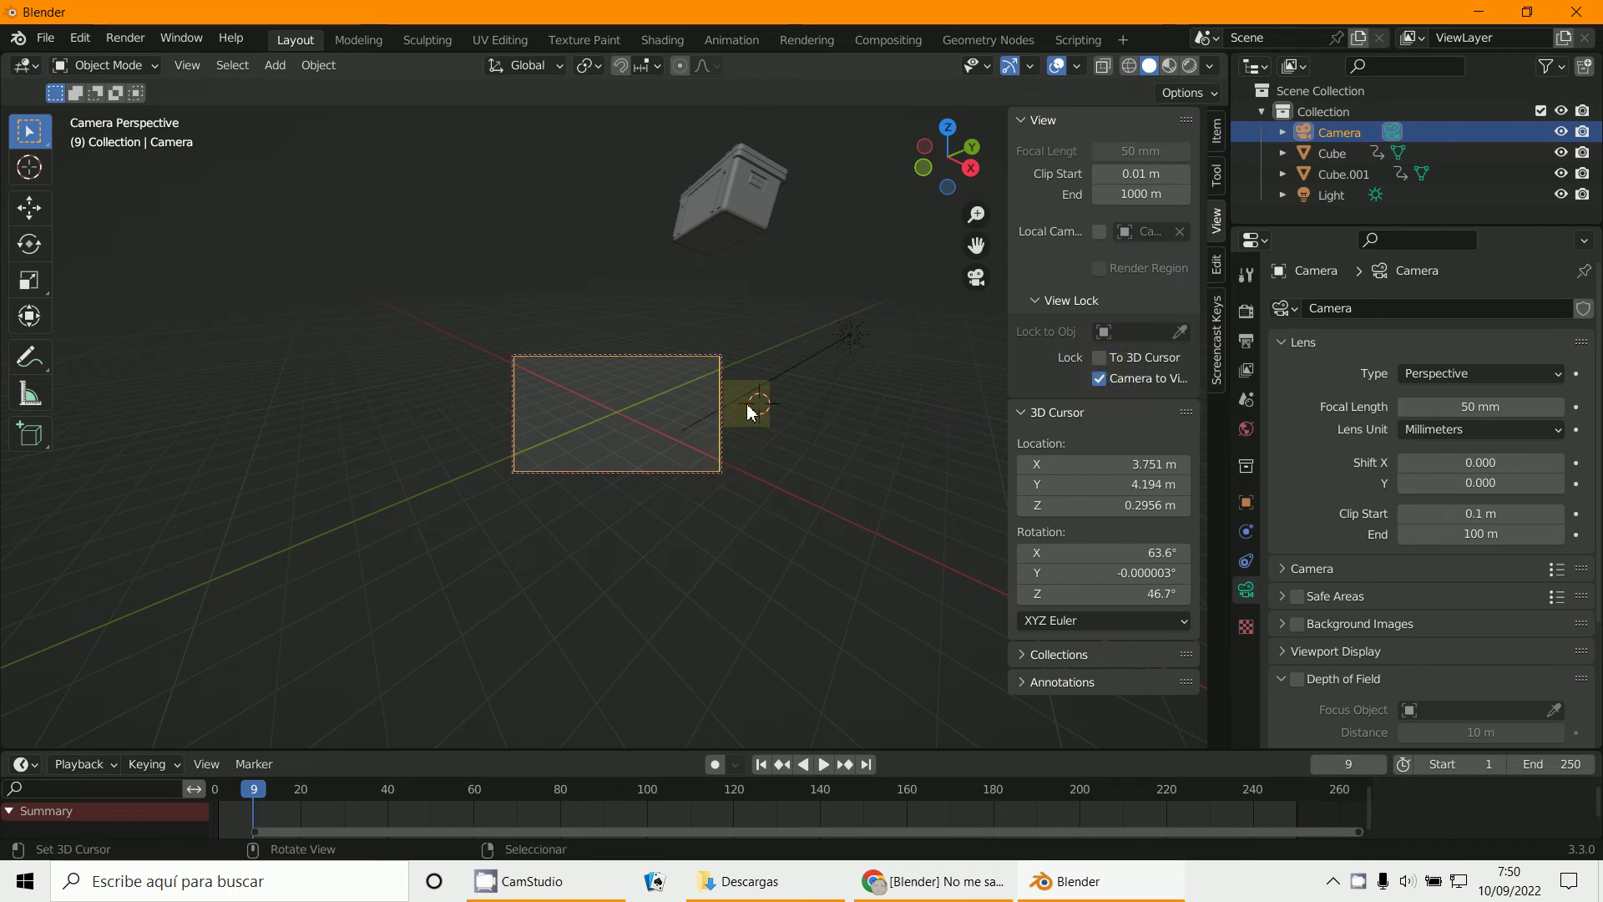
pyautogui.moveTo(759, 423); pyautogui.dragTo(513, 551, button='middle')
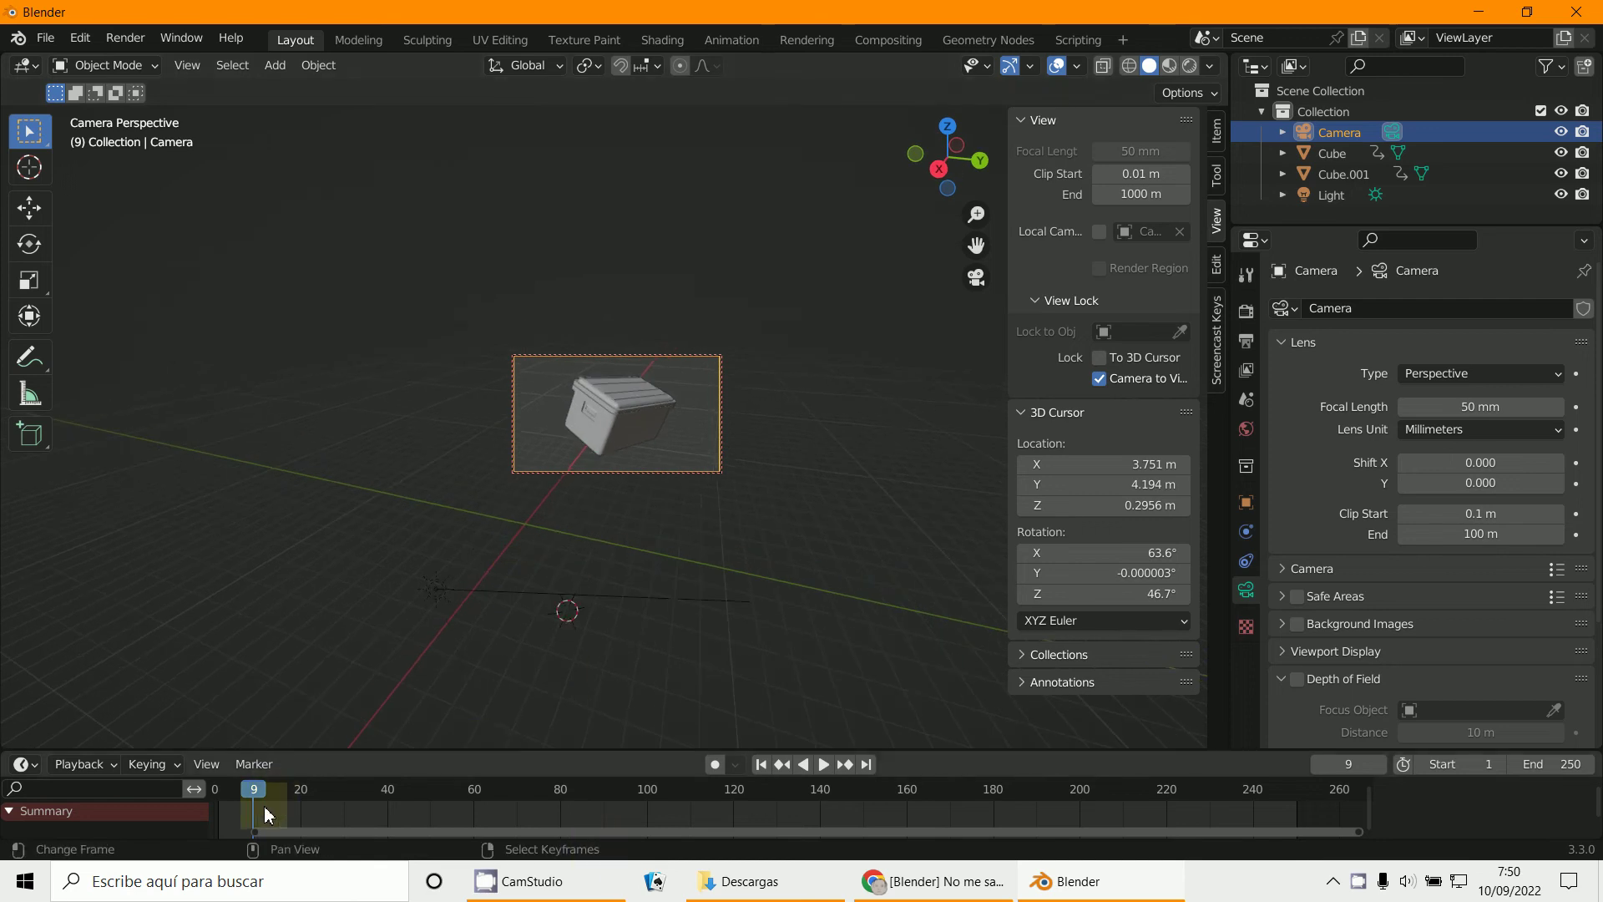
# Adjust the camera framing at frame 12 to leave more space around the box, and release the camera-to-view lock.
pyautogui.moveTo(264, 805)
pyautogui.mouseDown()
pyautogui.moveTo(324, 815)
pyautogui.moveTo(266, 810)
pyautogui.mouseUp()
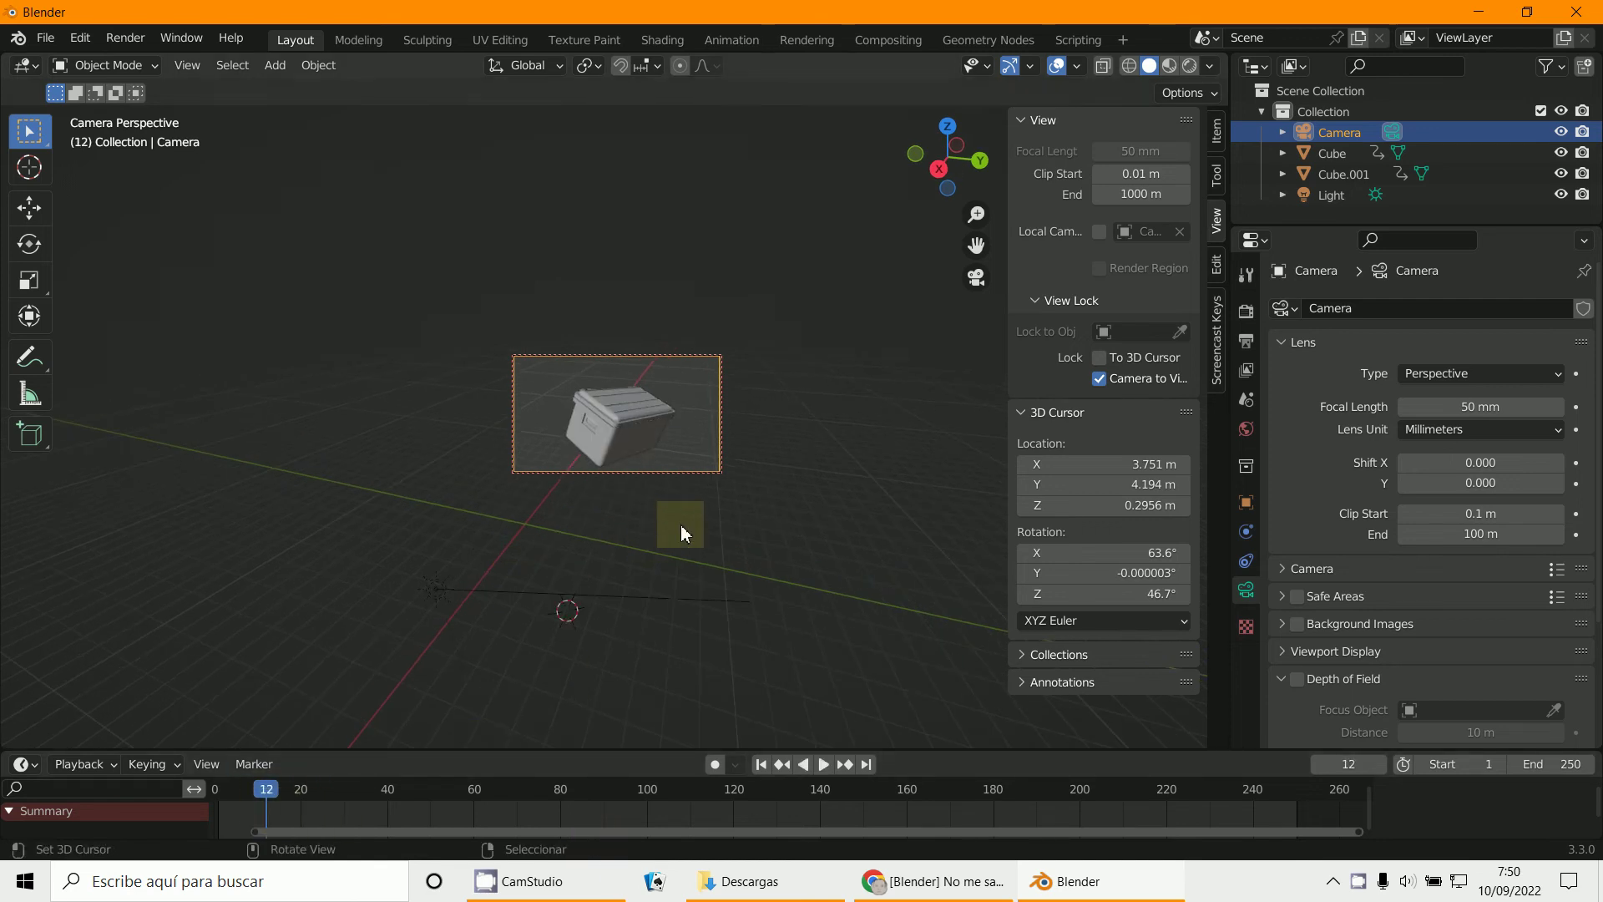
pyautogui.moveTo(680, 524); pyautogui.dragTo(683, 483, button='middle')
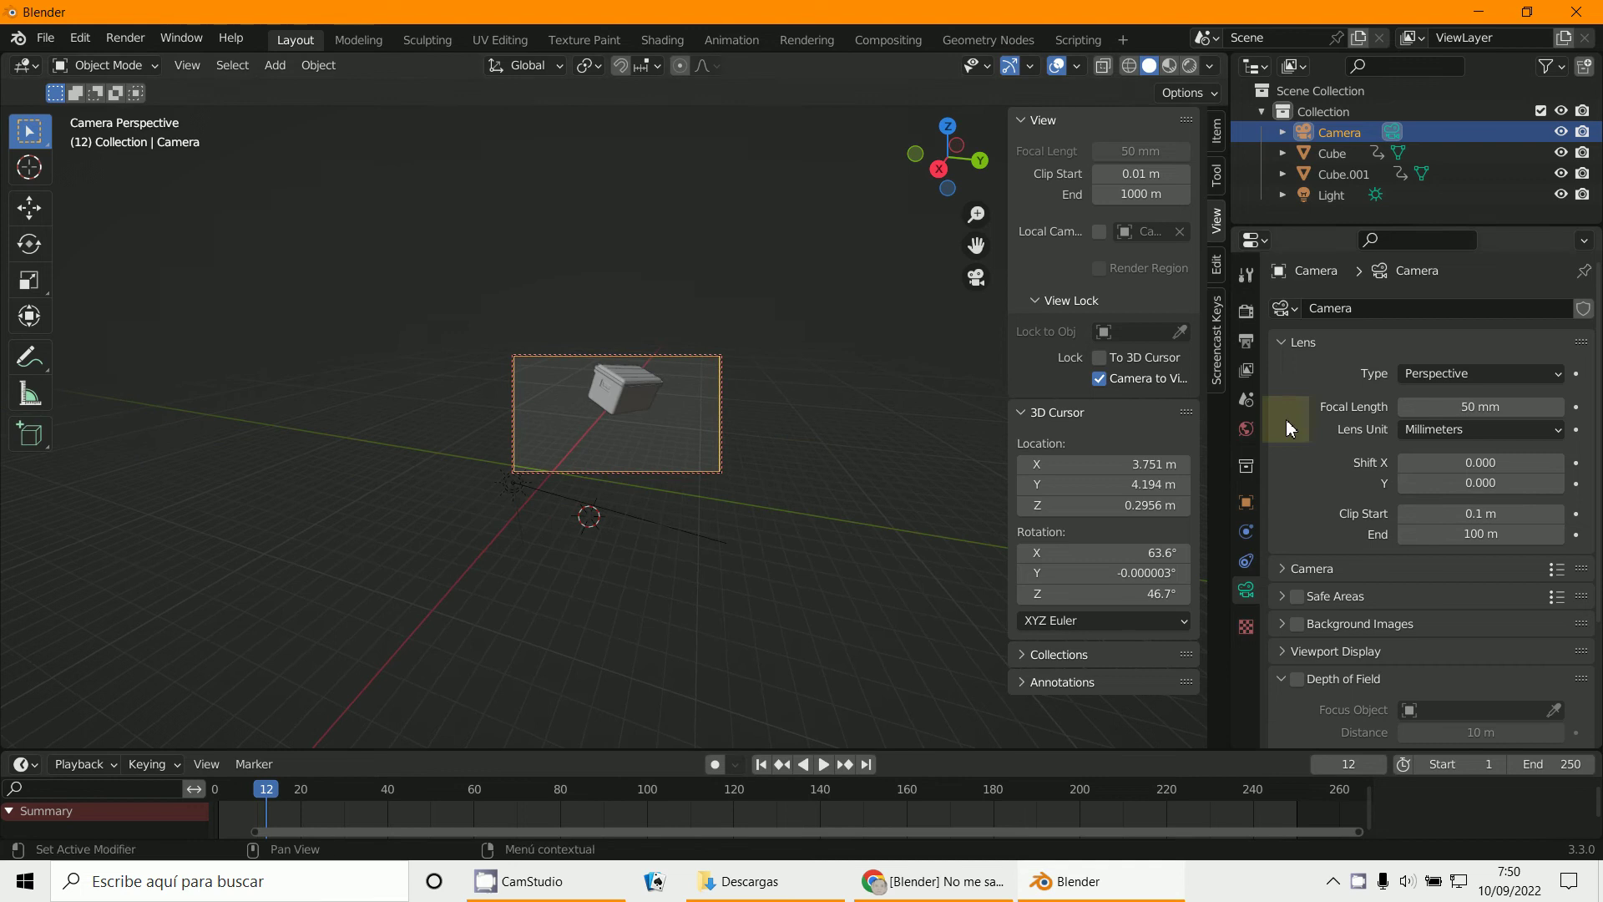
pyautogui.click(1099, 379)
pyautogui.press('n')
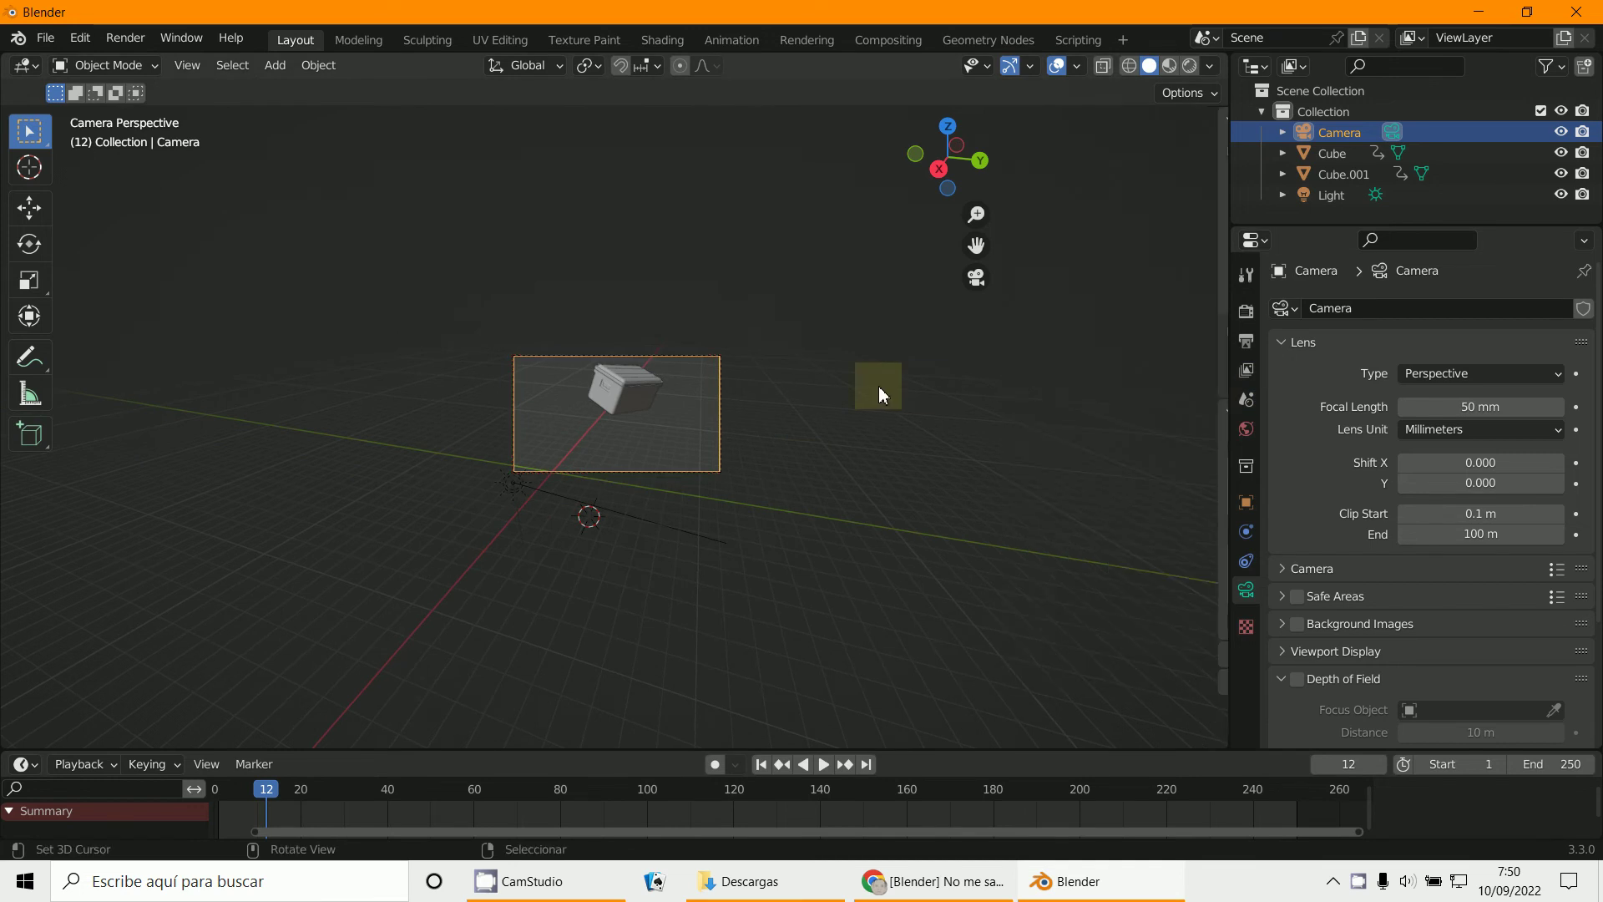
pyautogui.press('Home')
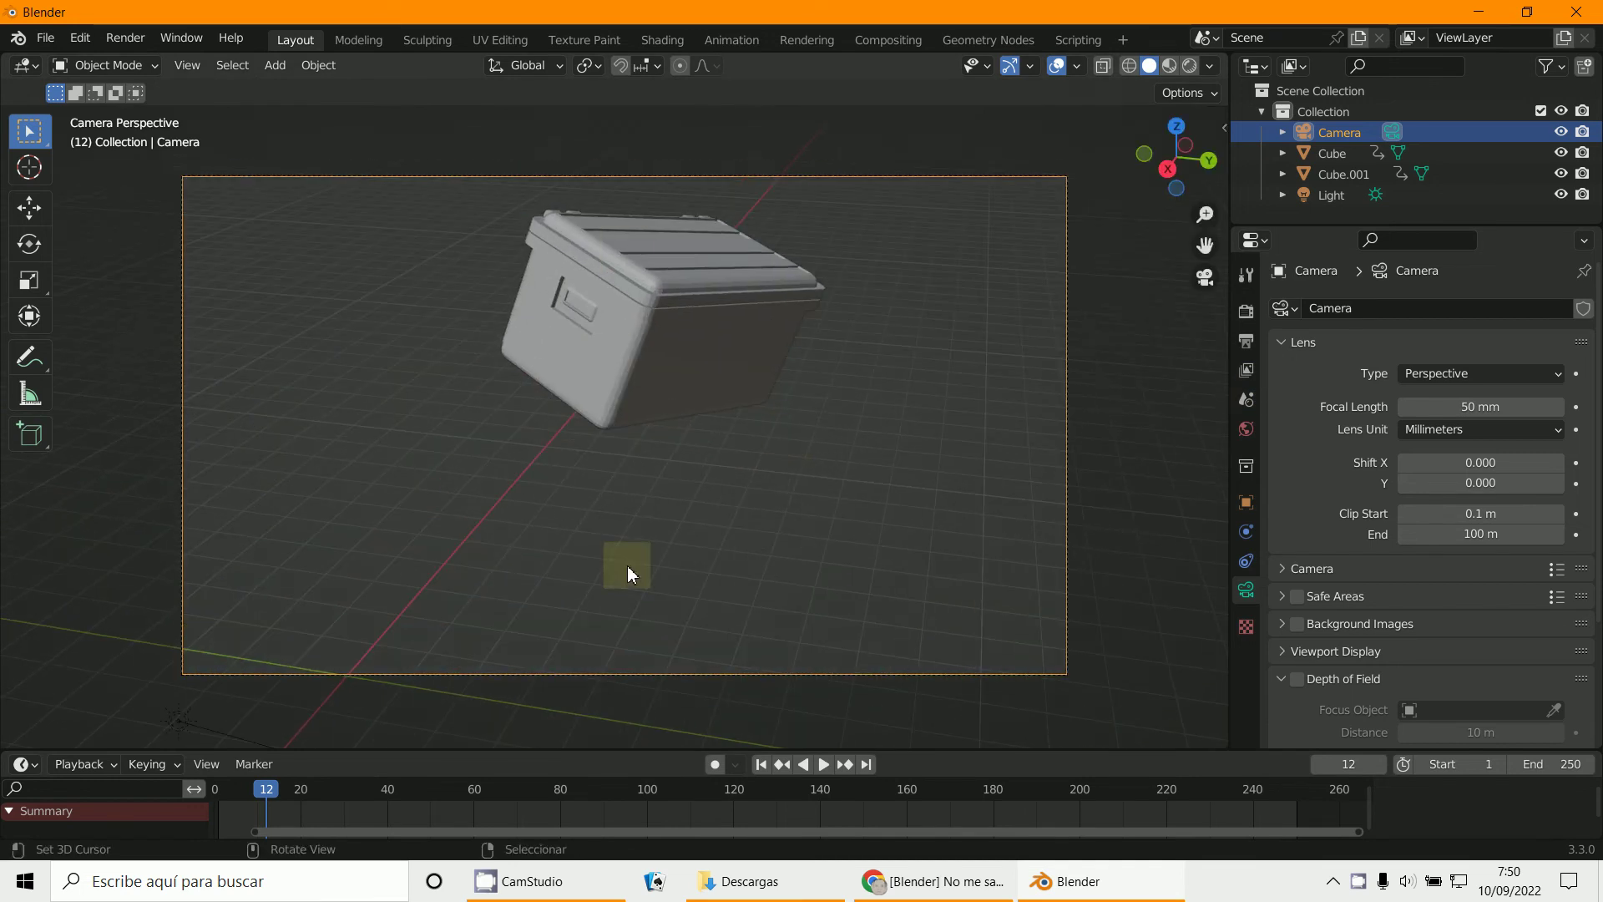
# Play back the box animation briefly and render frame 12 as an image.
pyautogui.click(824, 777)
pyautogui.press('Escape')
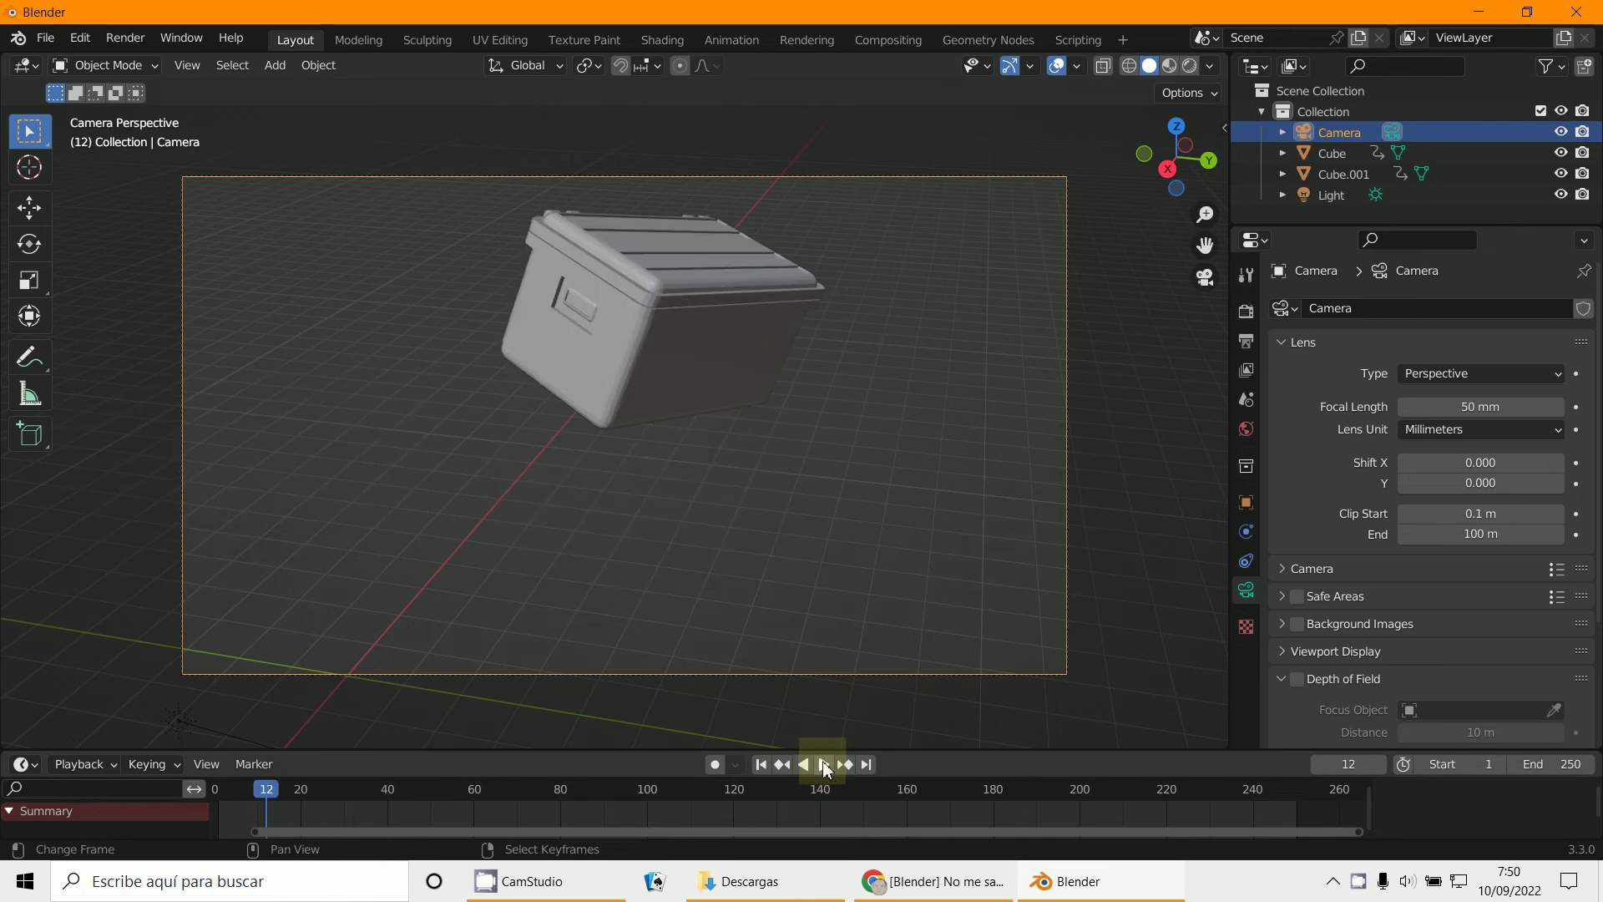
pyautogui.press('F12')
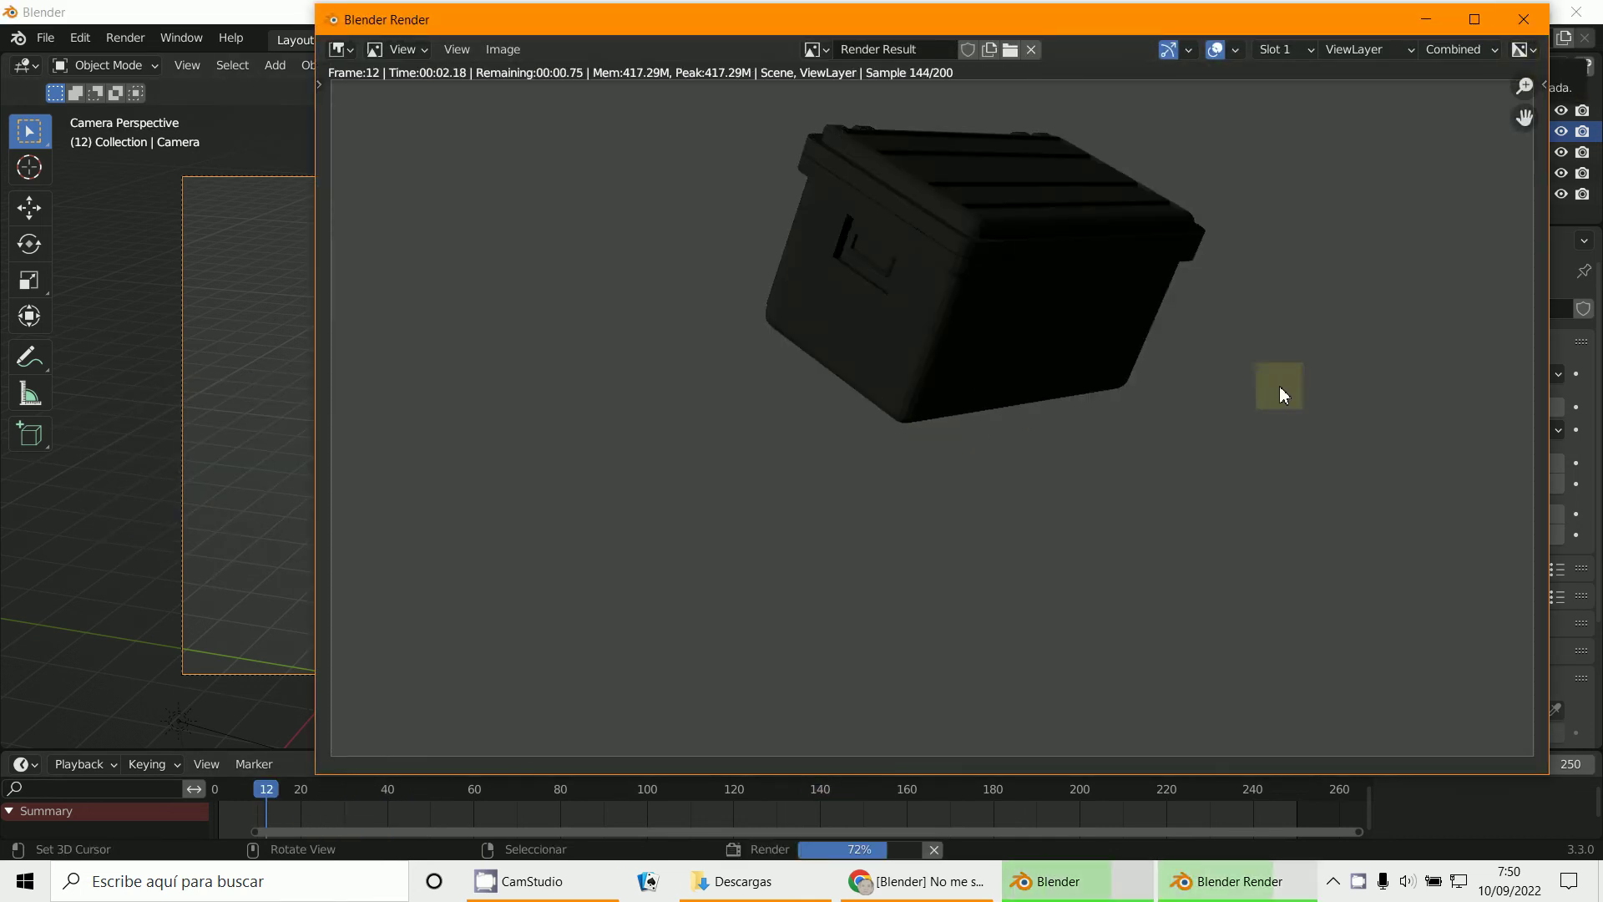
# Close the render result, remove the existing material from the box lid and give the lid a new one.
pyautogui.click(1523, 19)
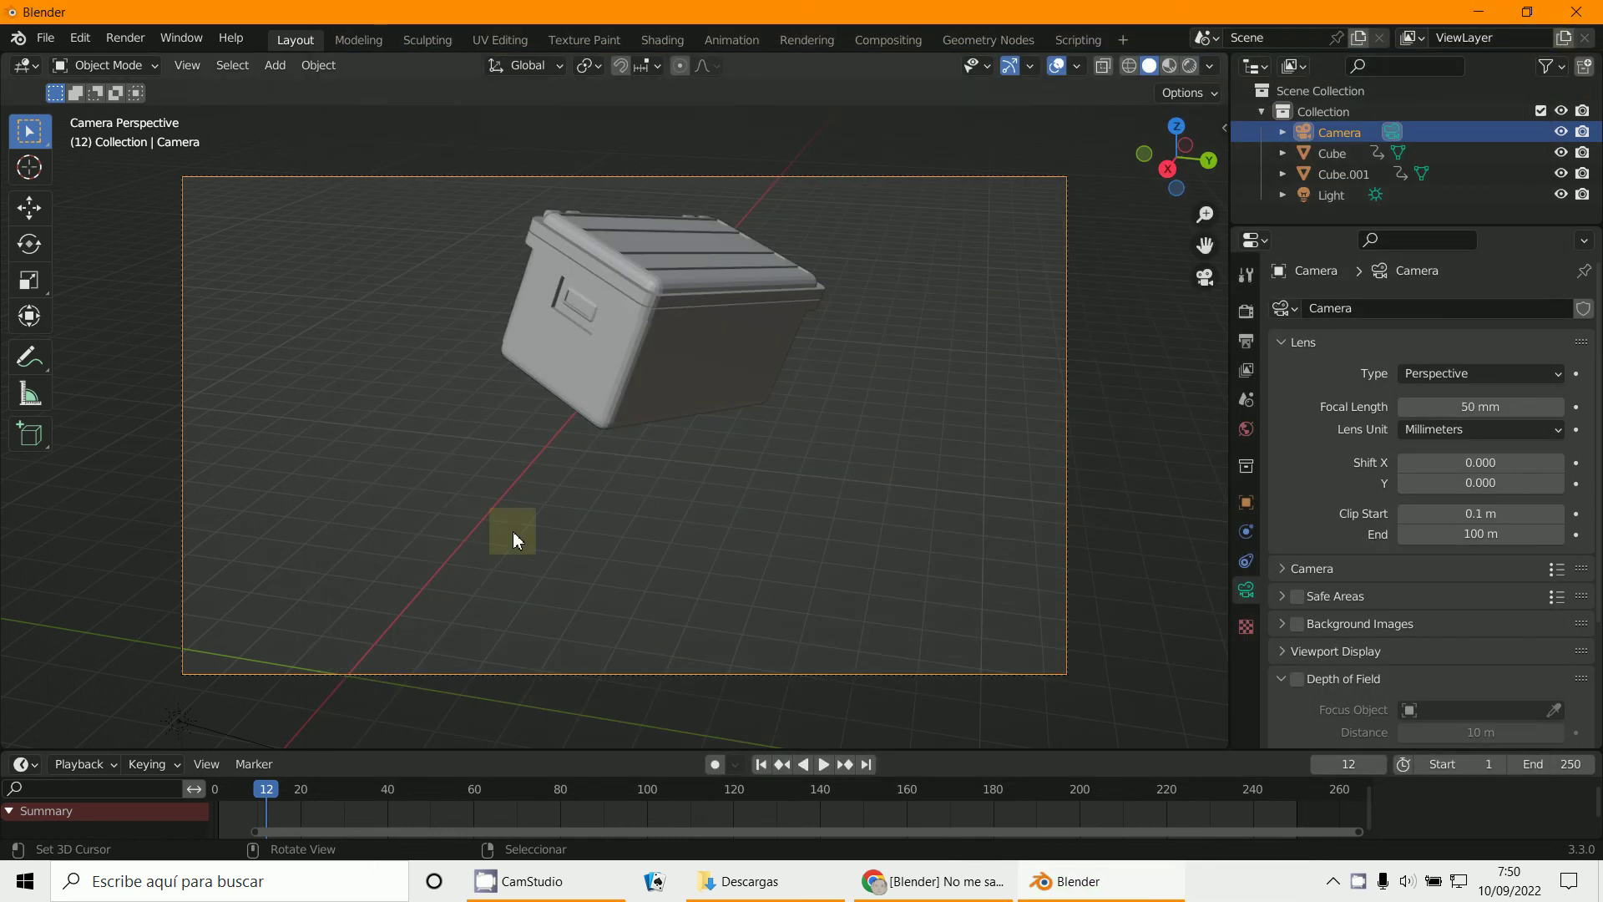
pyautogui.scroll(-3, 513, 531)
pyautogui.scroll(3, 467, 540)
pyautogui.click(625, 297)
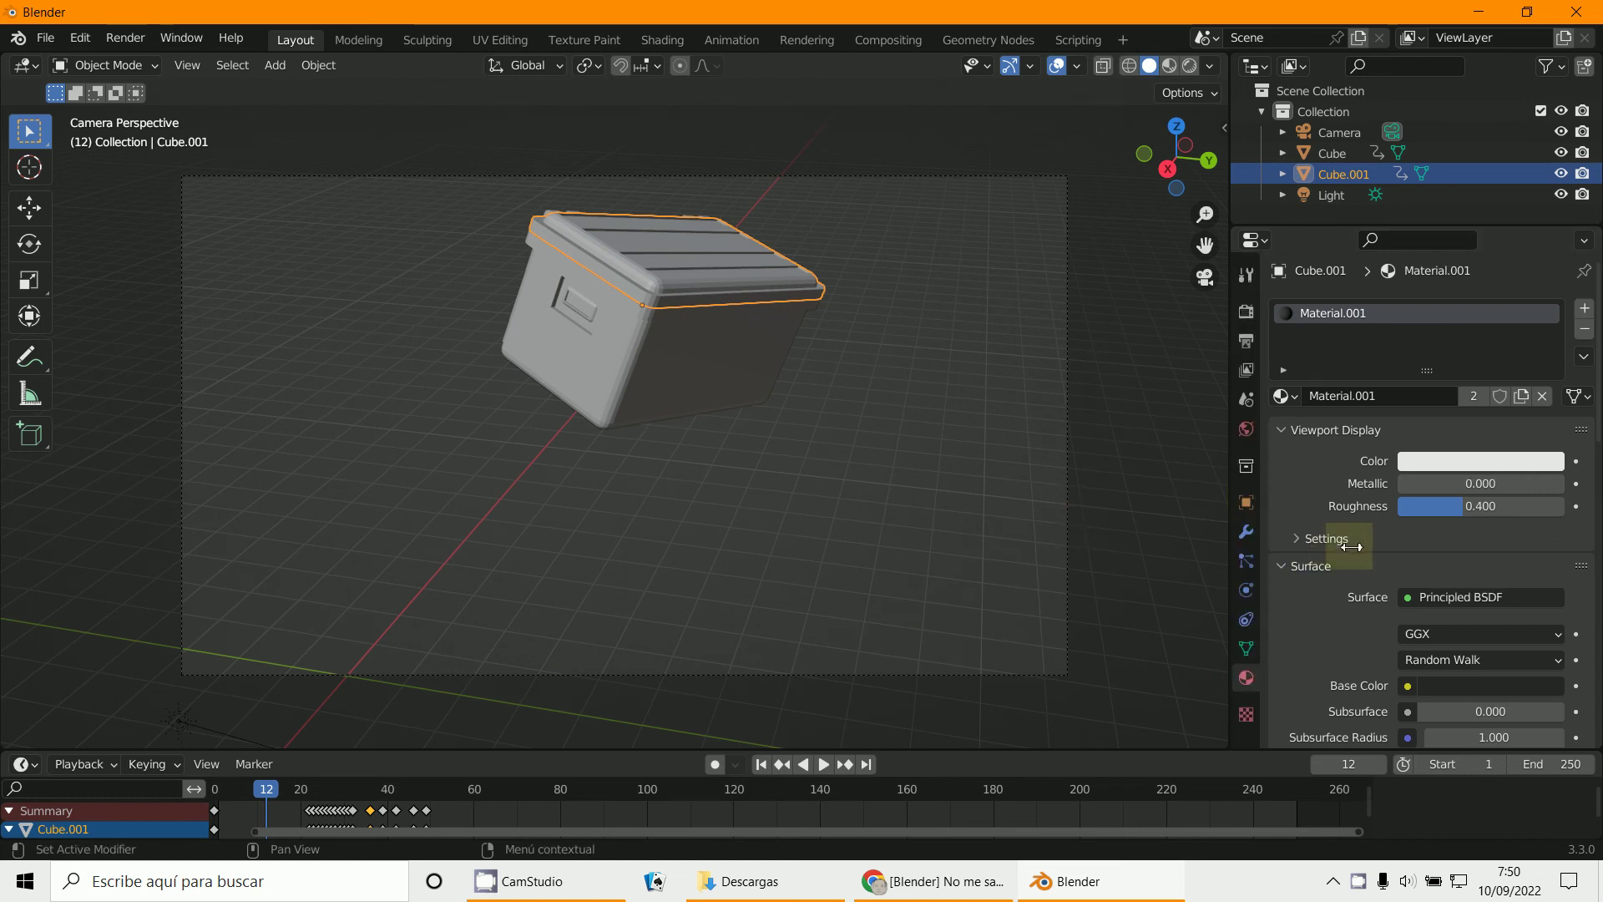
pyautogui.click(1587, 334)
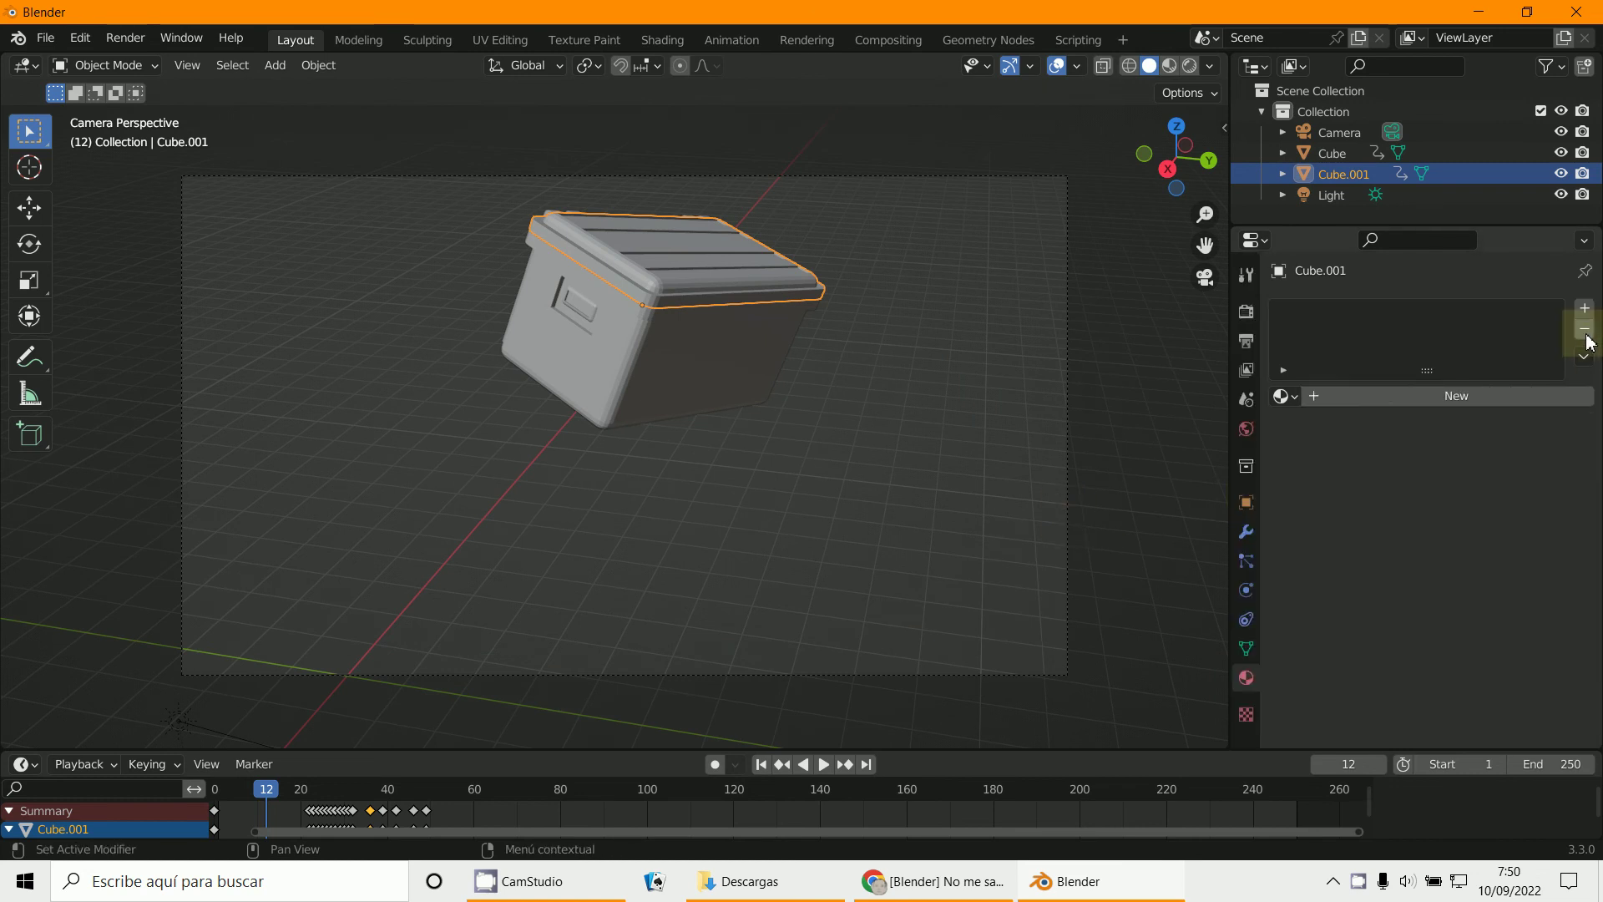
pyautogui.click(1420, 404)
# Set the lid material's viewport display color to red and sample that same red into its base color.
pyautogui.click(1430, 462)
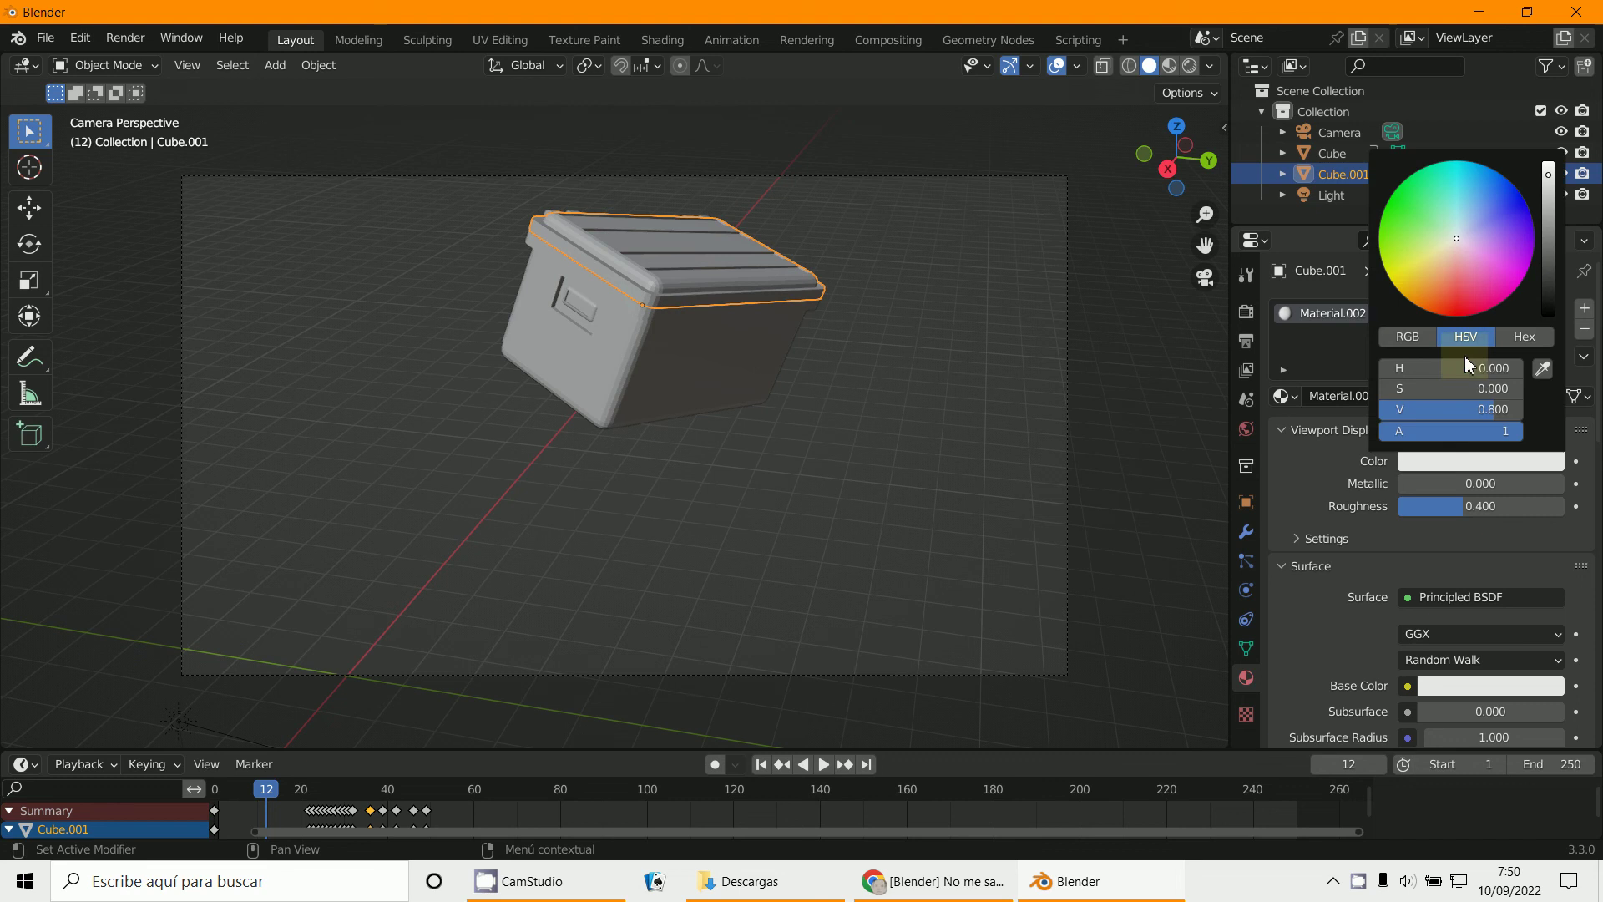
pyautogui.click(1416, 306)
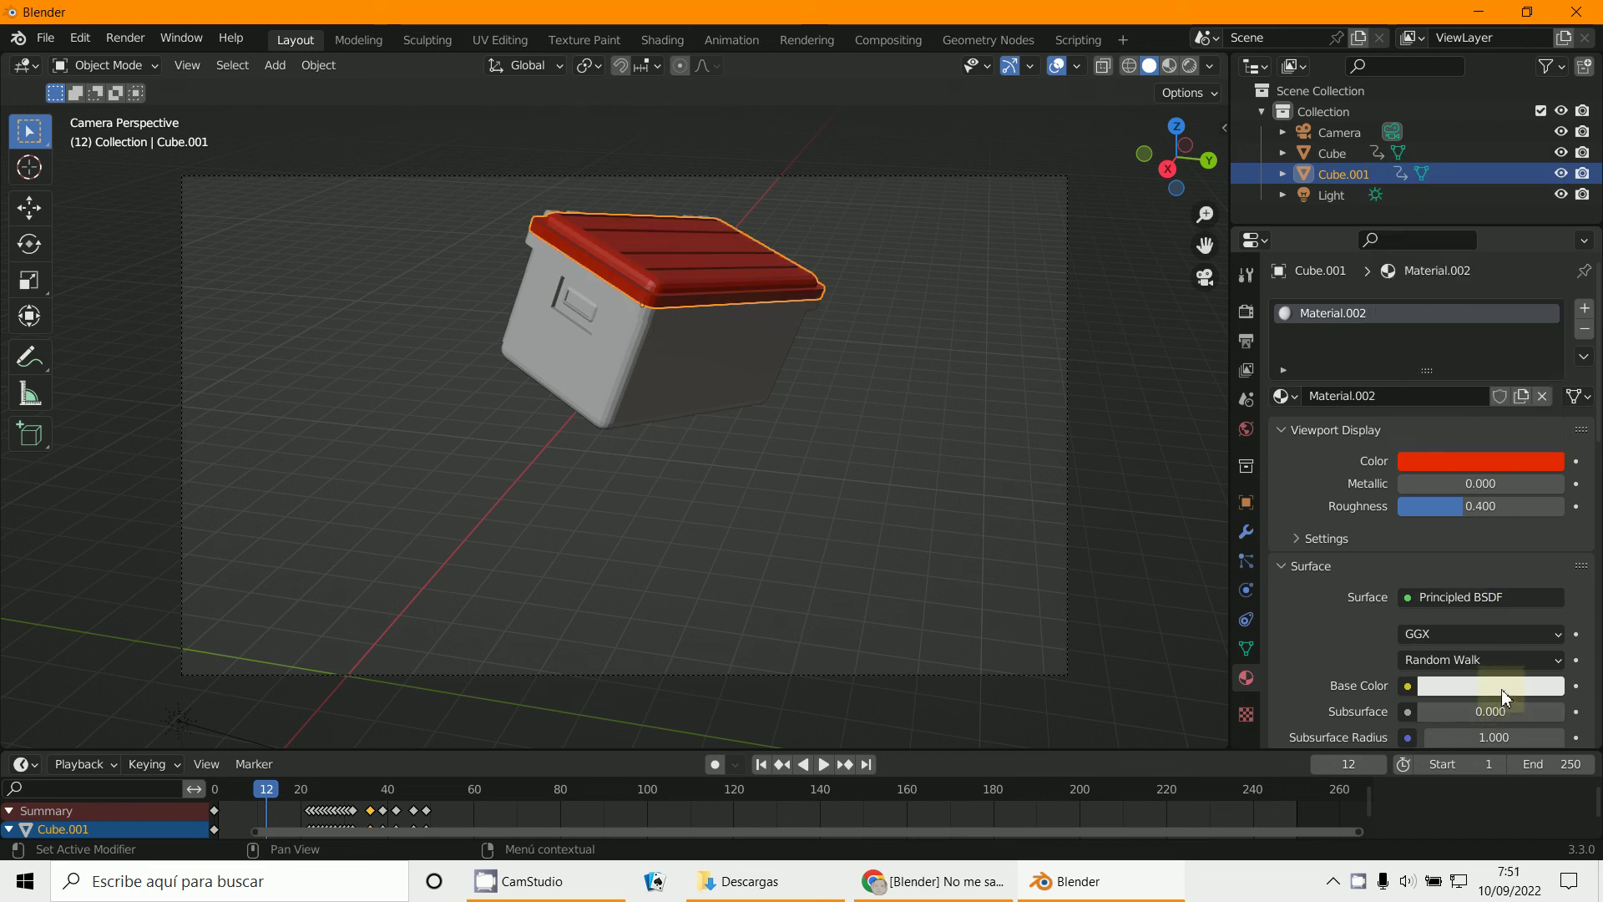
pyautogui.click(1501, 689)
pyautogui.click(1570, 593)
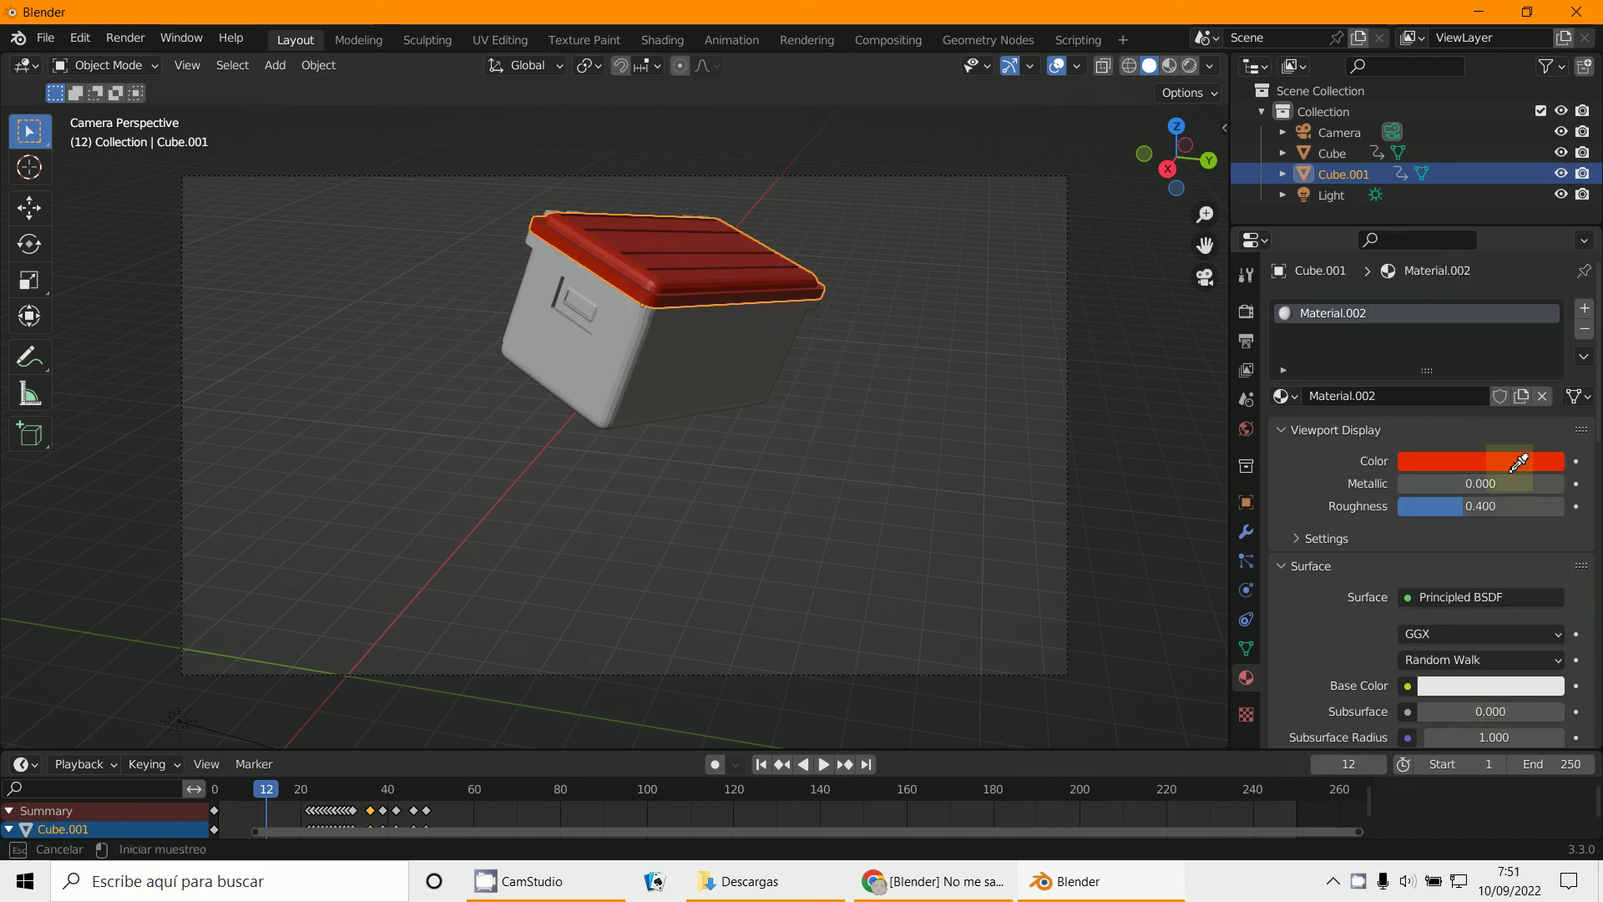
pyautogui.click(1518, 463)
# Assign the lid's red material, Material.002, to the box body in place of Material.001.
pyautogui.click(739, 360)
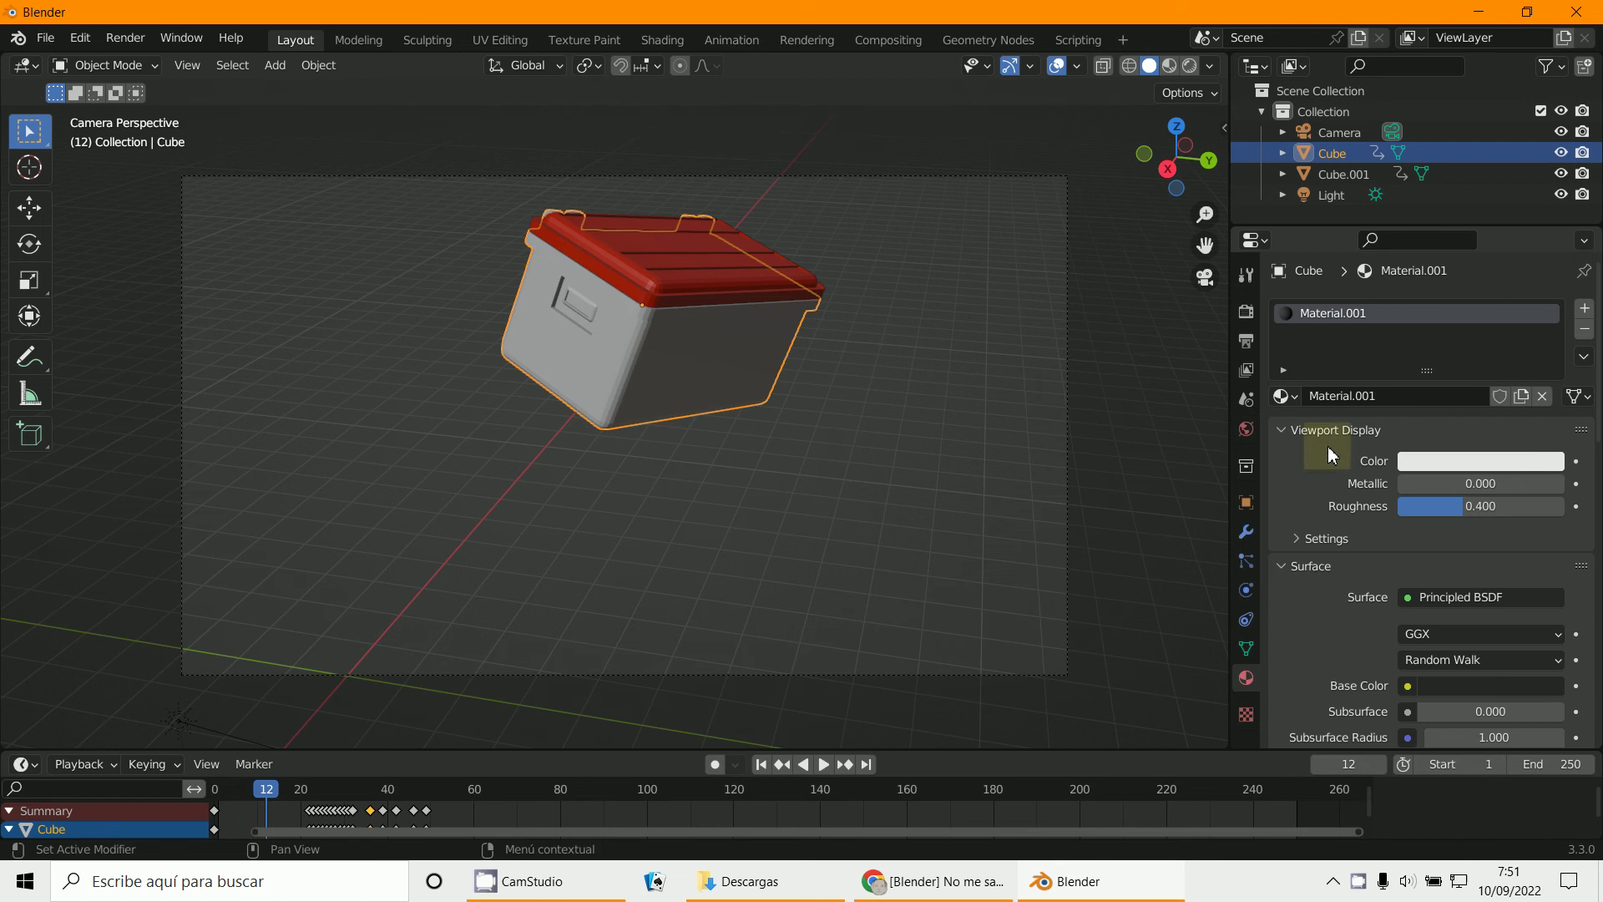
pyautogui.click(1284, 396)
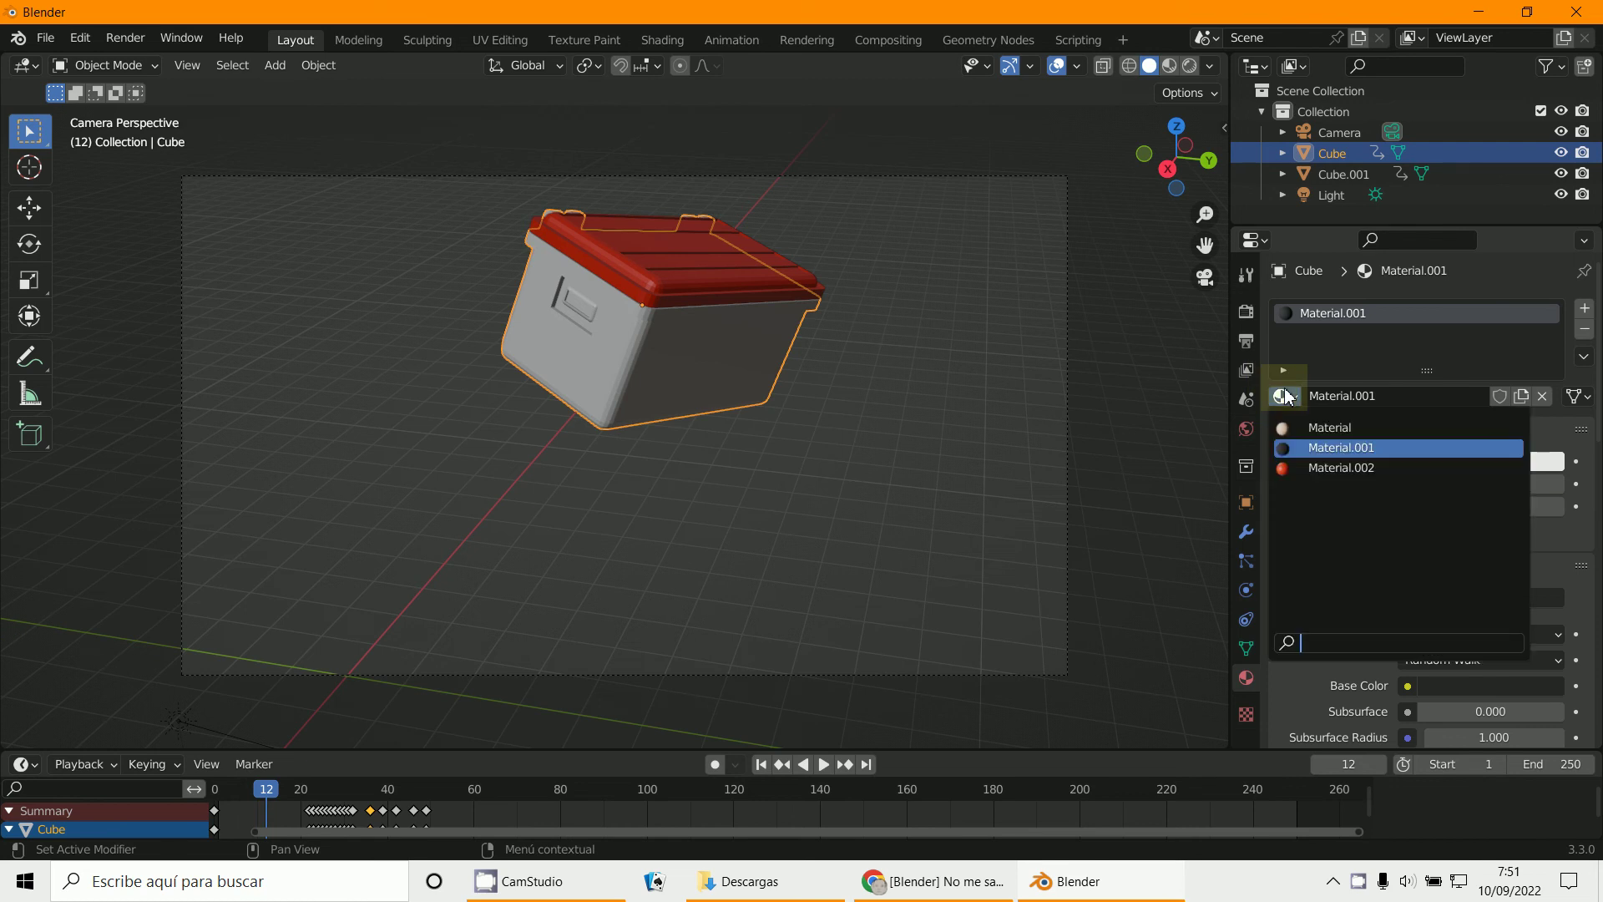
pyautogui.click(1307, 468)
# Switch the render engine from Cycles to Eevee, render frame 12 as an image and close the result.
pyautogui.click(1249, 314)
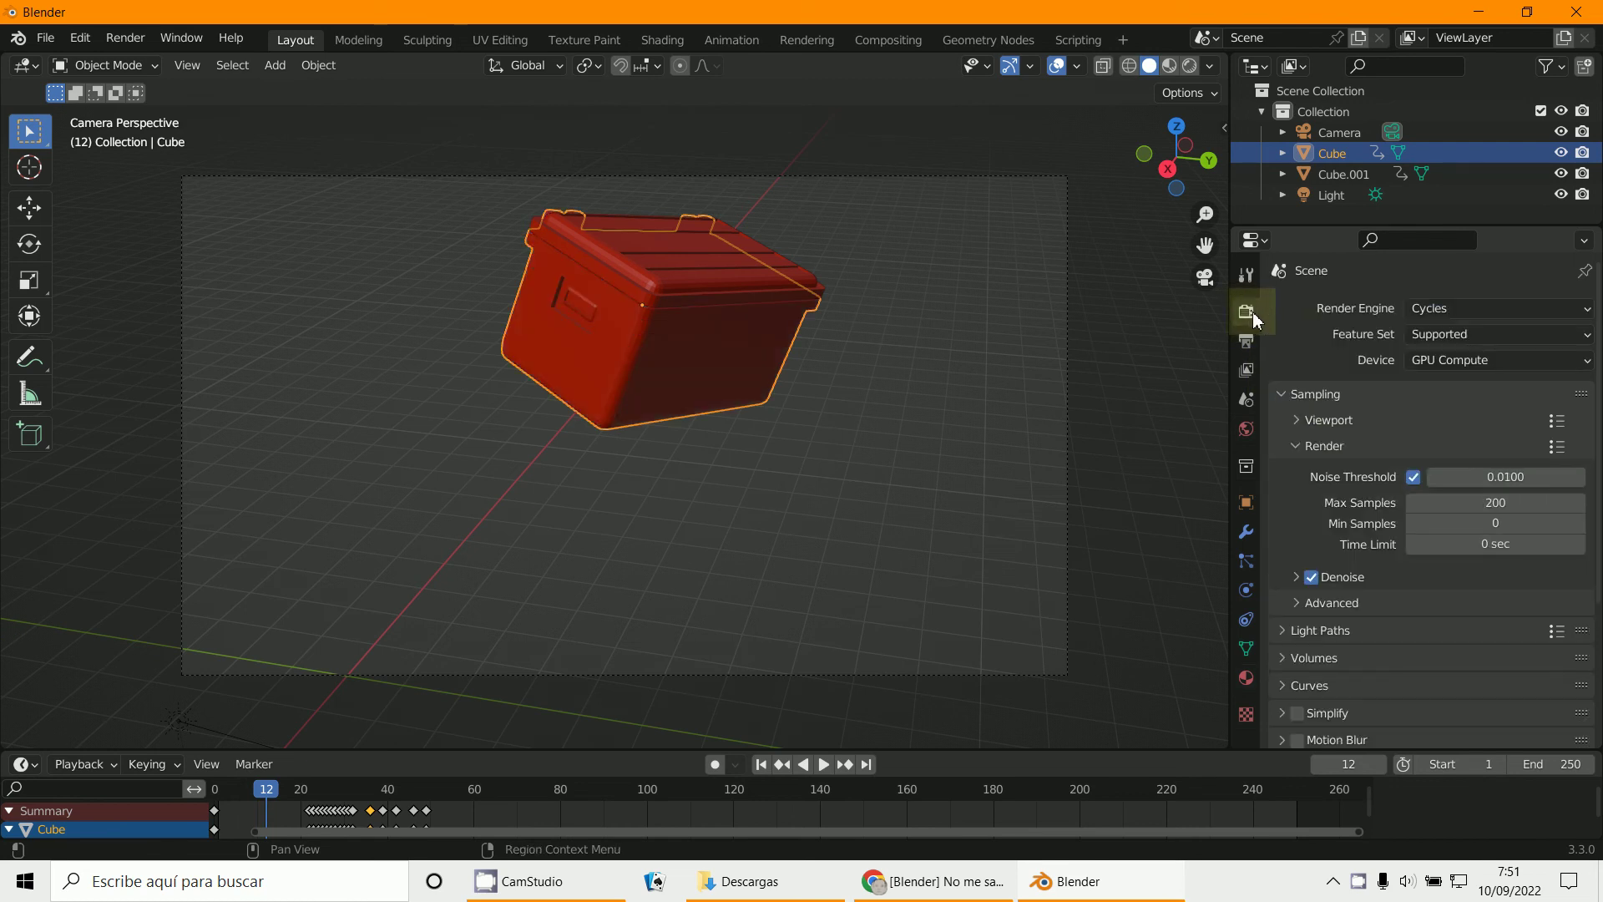
pyautogui.click(1439, 316)
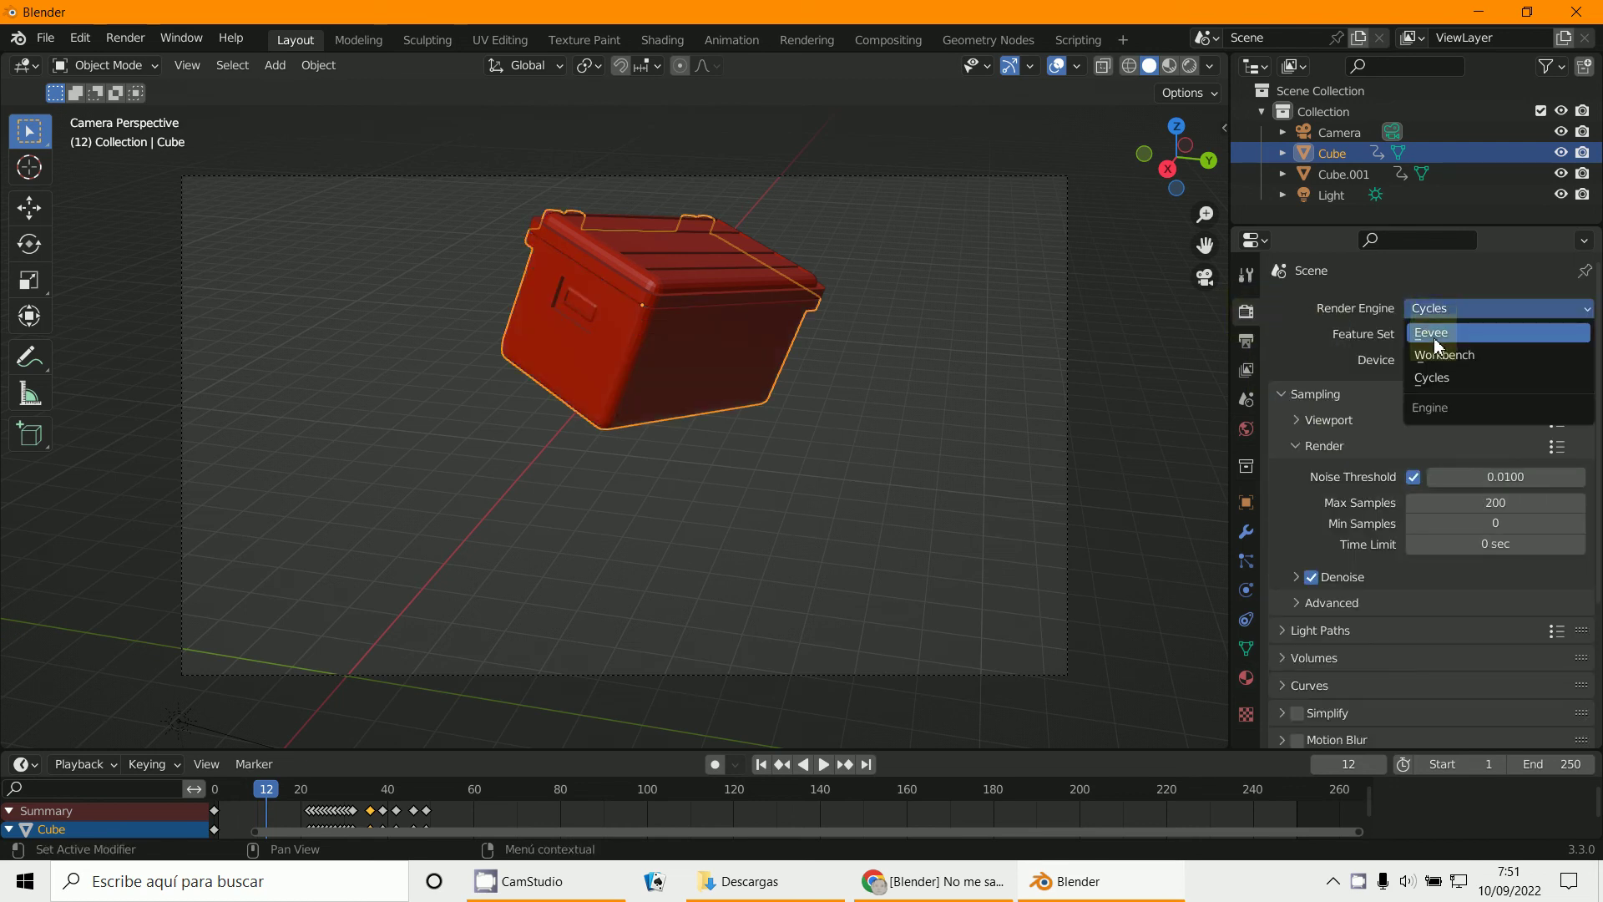
pyautogui.click(1435, 336)
pyautogui.press('F12')
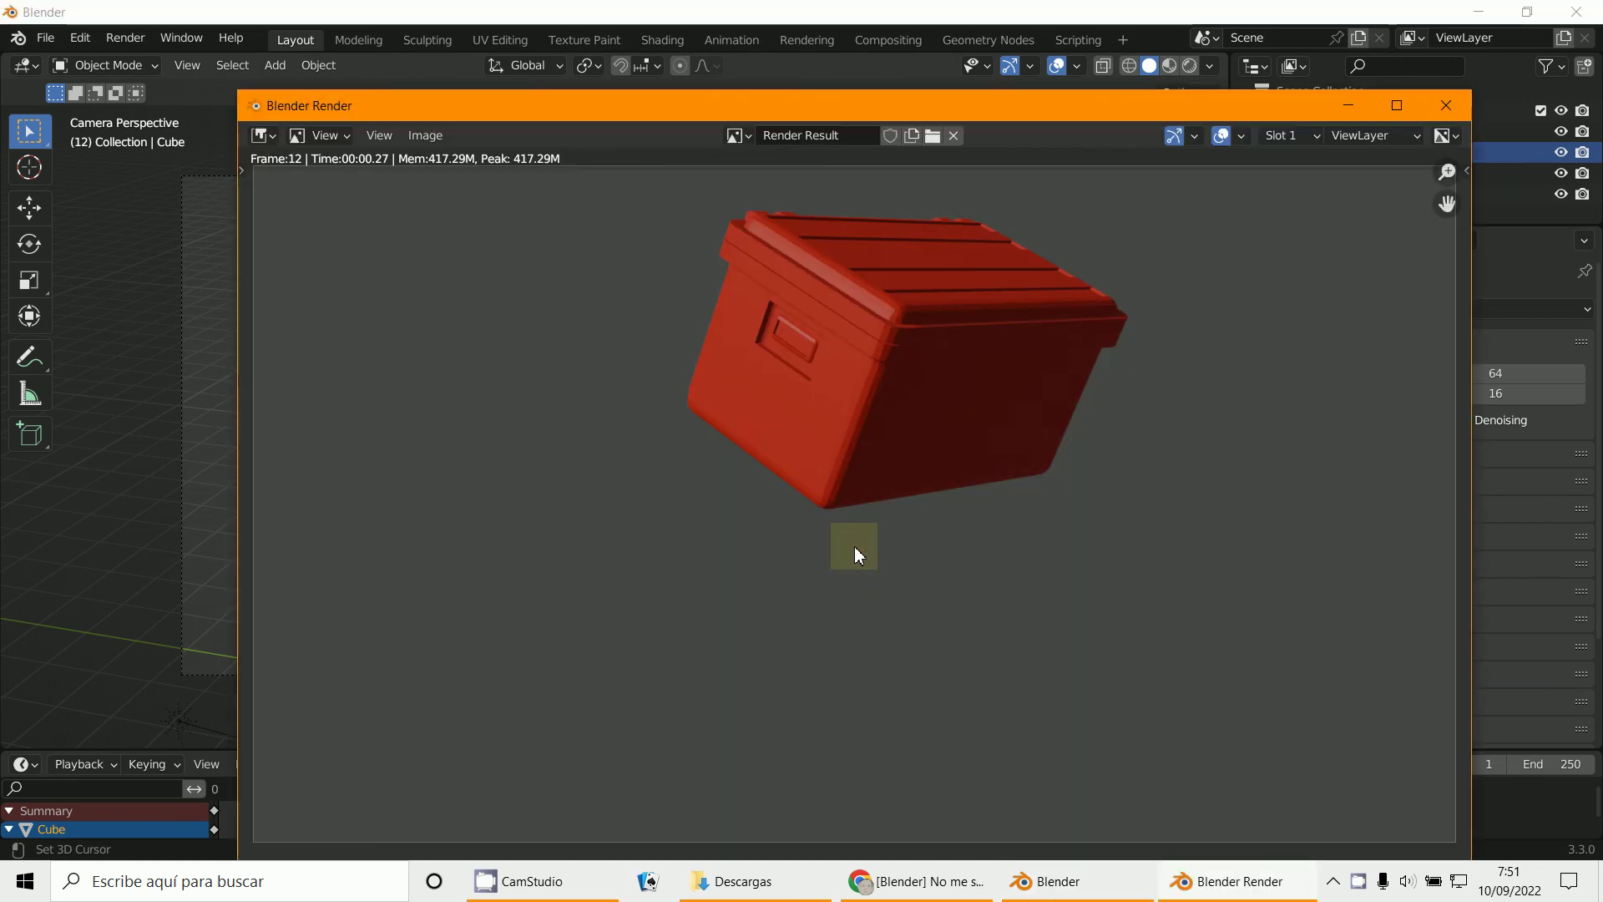
pyautogui.click(1446, 106)
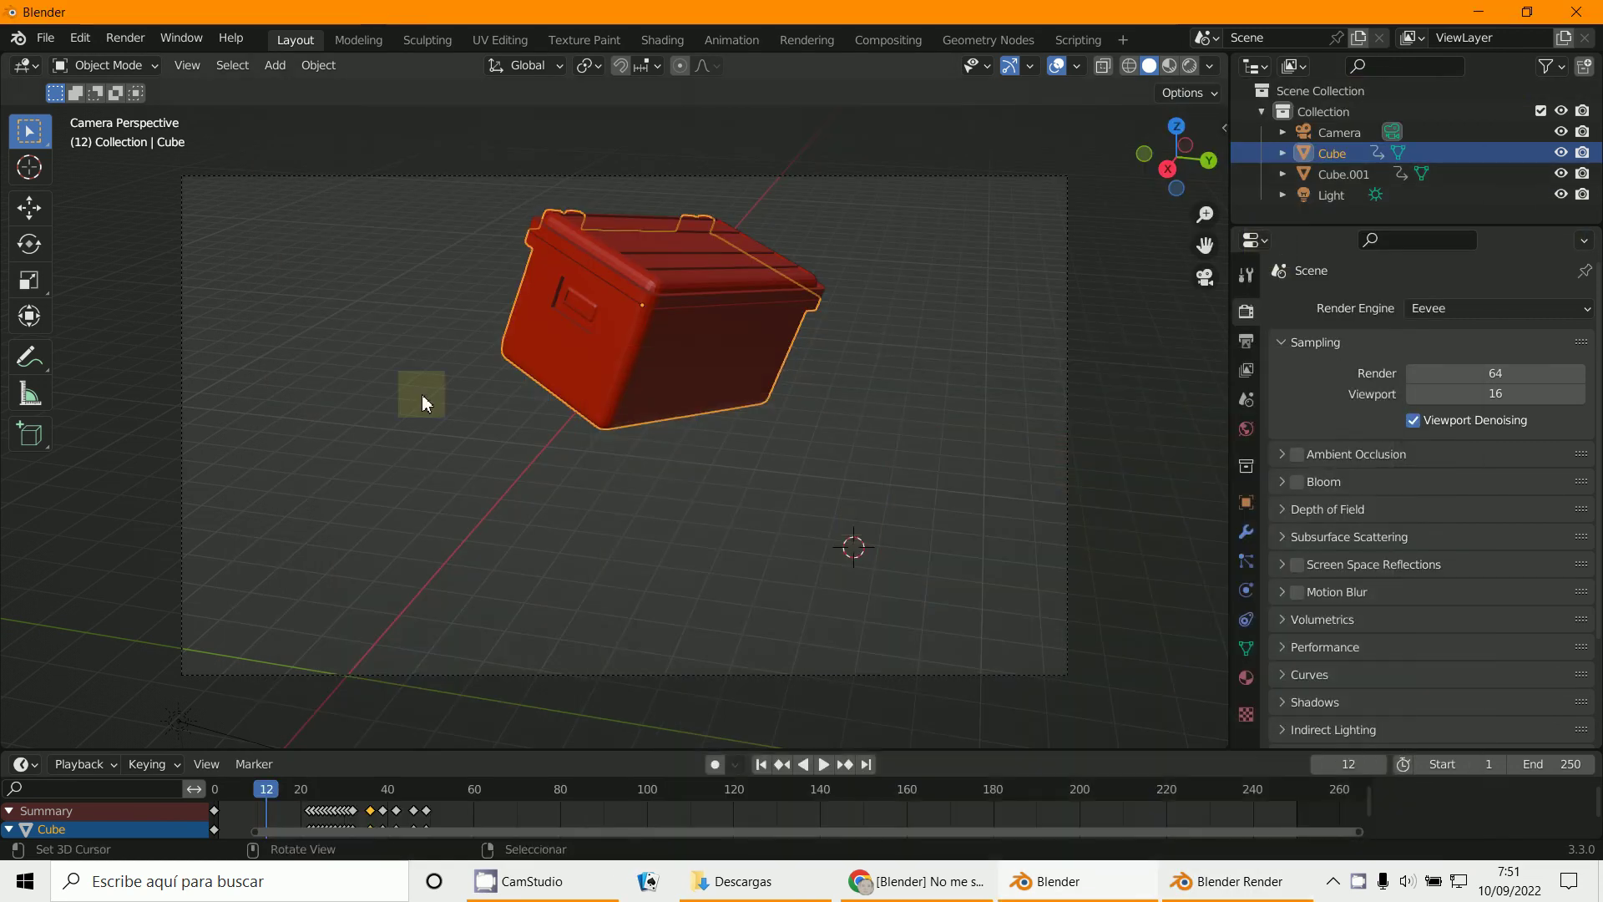
# Examine the data categories and actions that caja.blend offers for appending, and leave the file browser without appending anything.
pyautogui.click(45, 38)
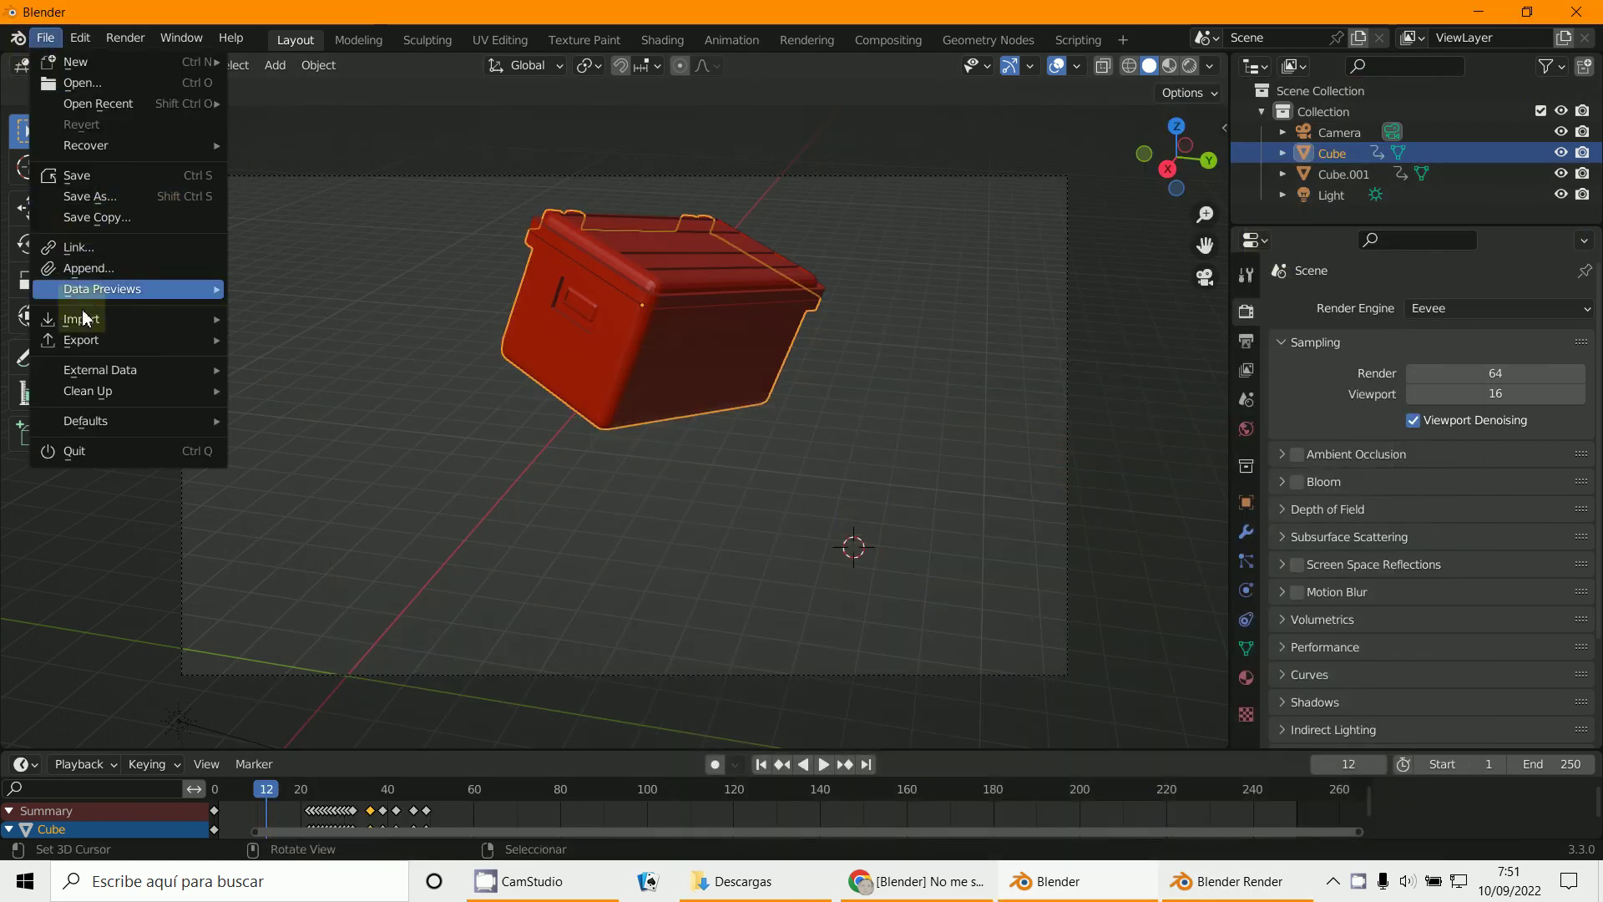
pyautogui.click(112, 269)
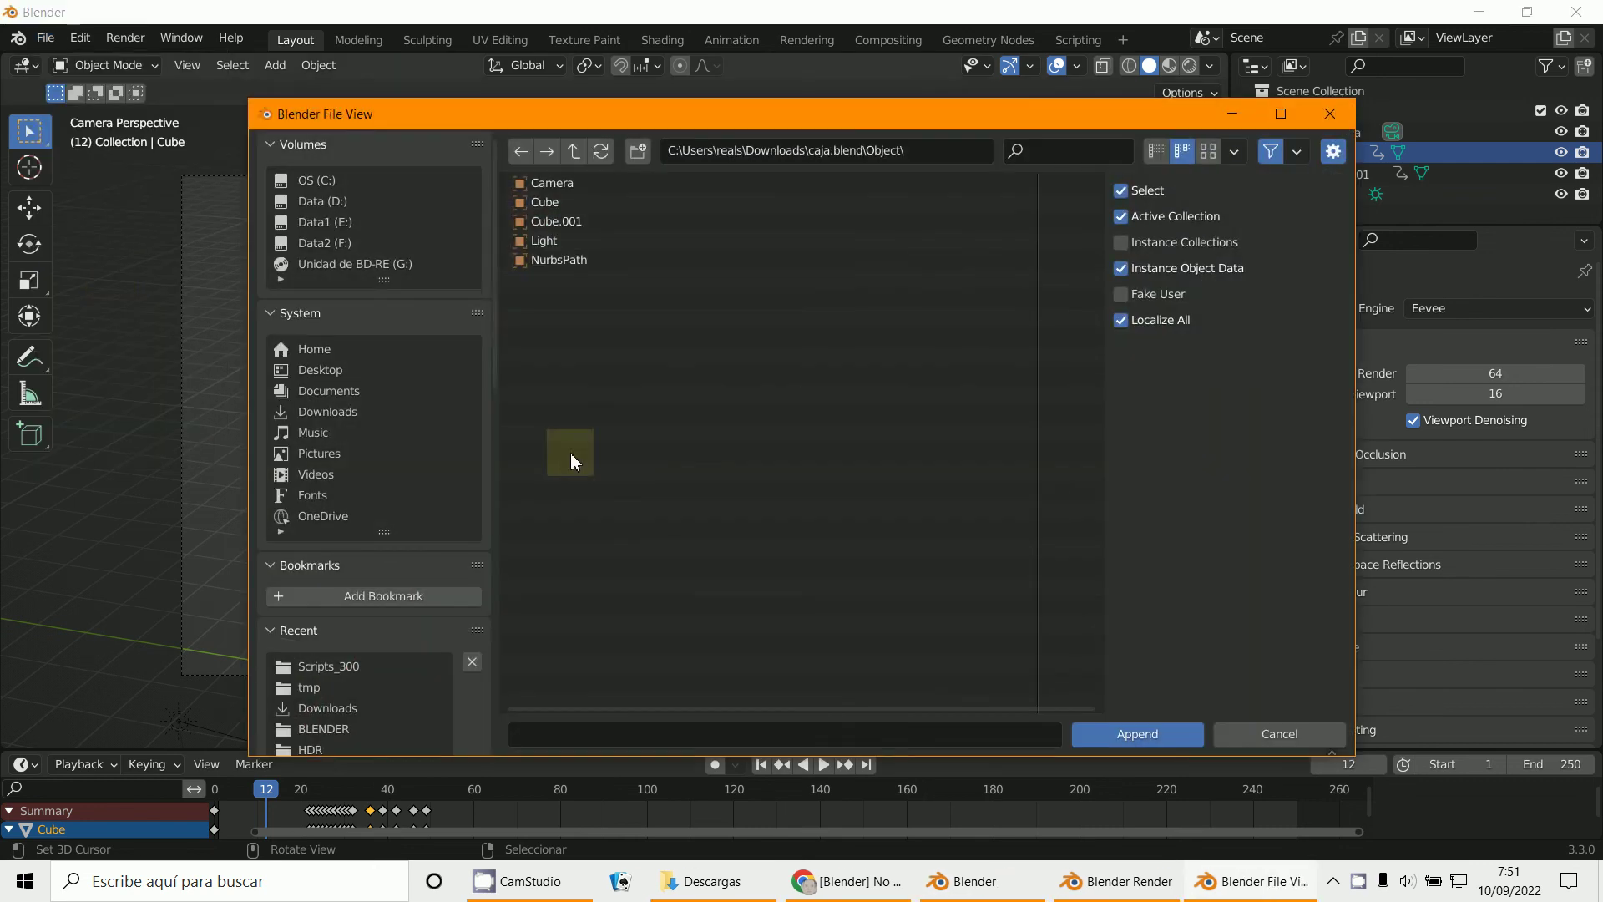
pyautogui.click(574, 150)
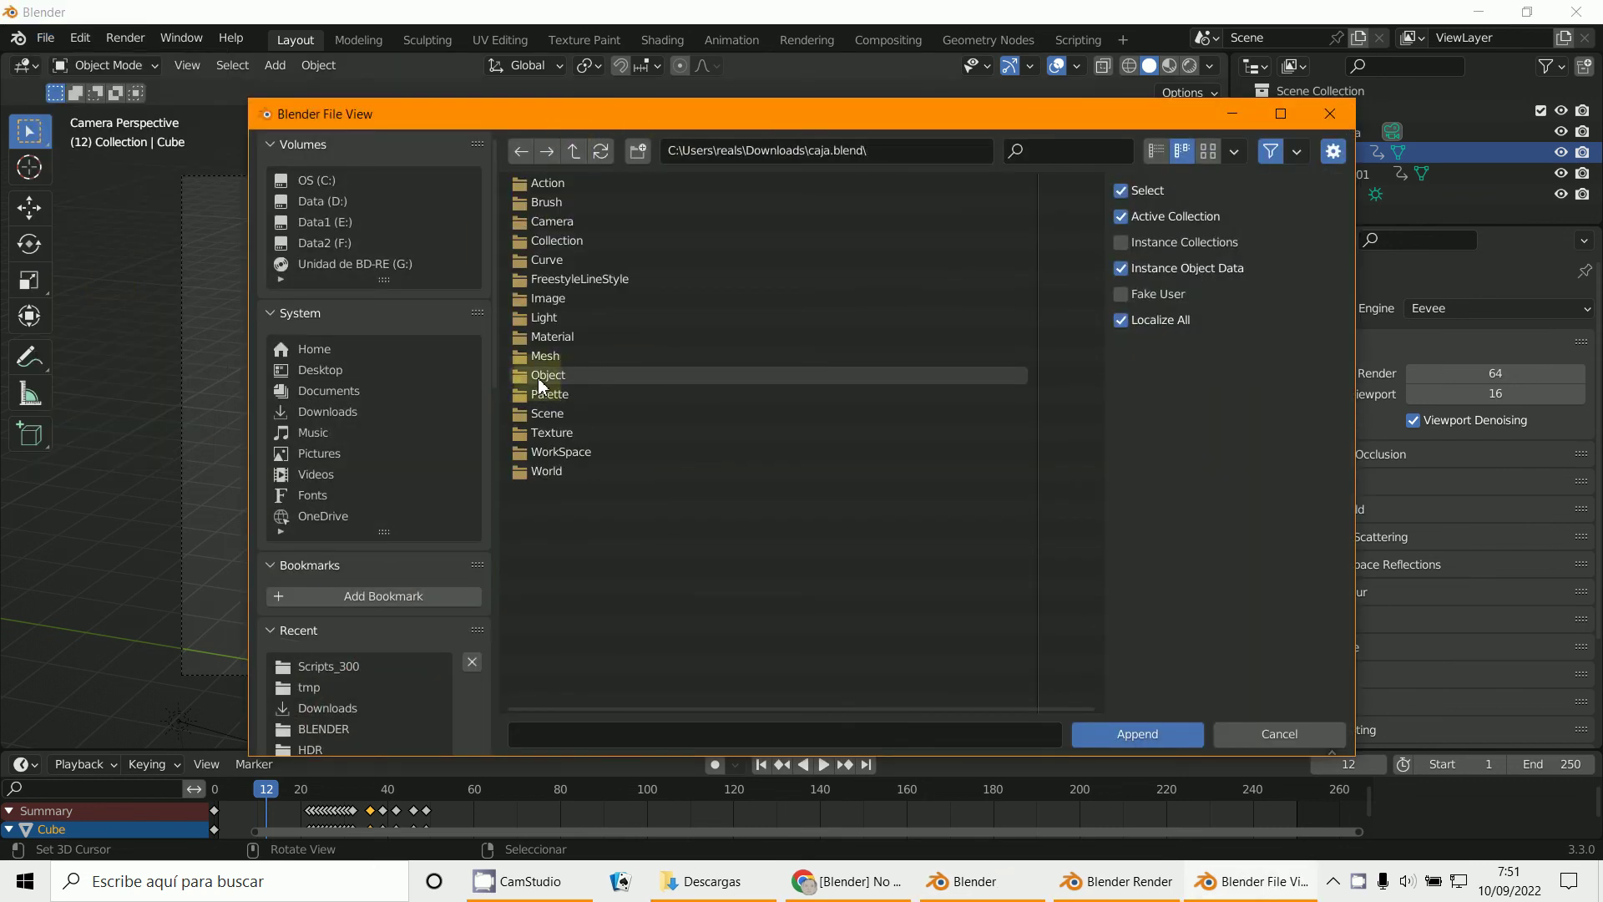
pyautogui.click(538, 181)
pyautogui.click(537, 180)
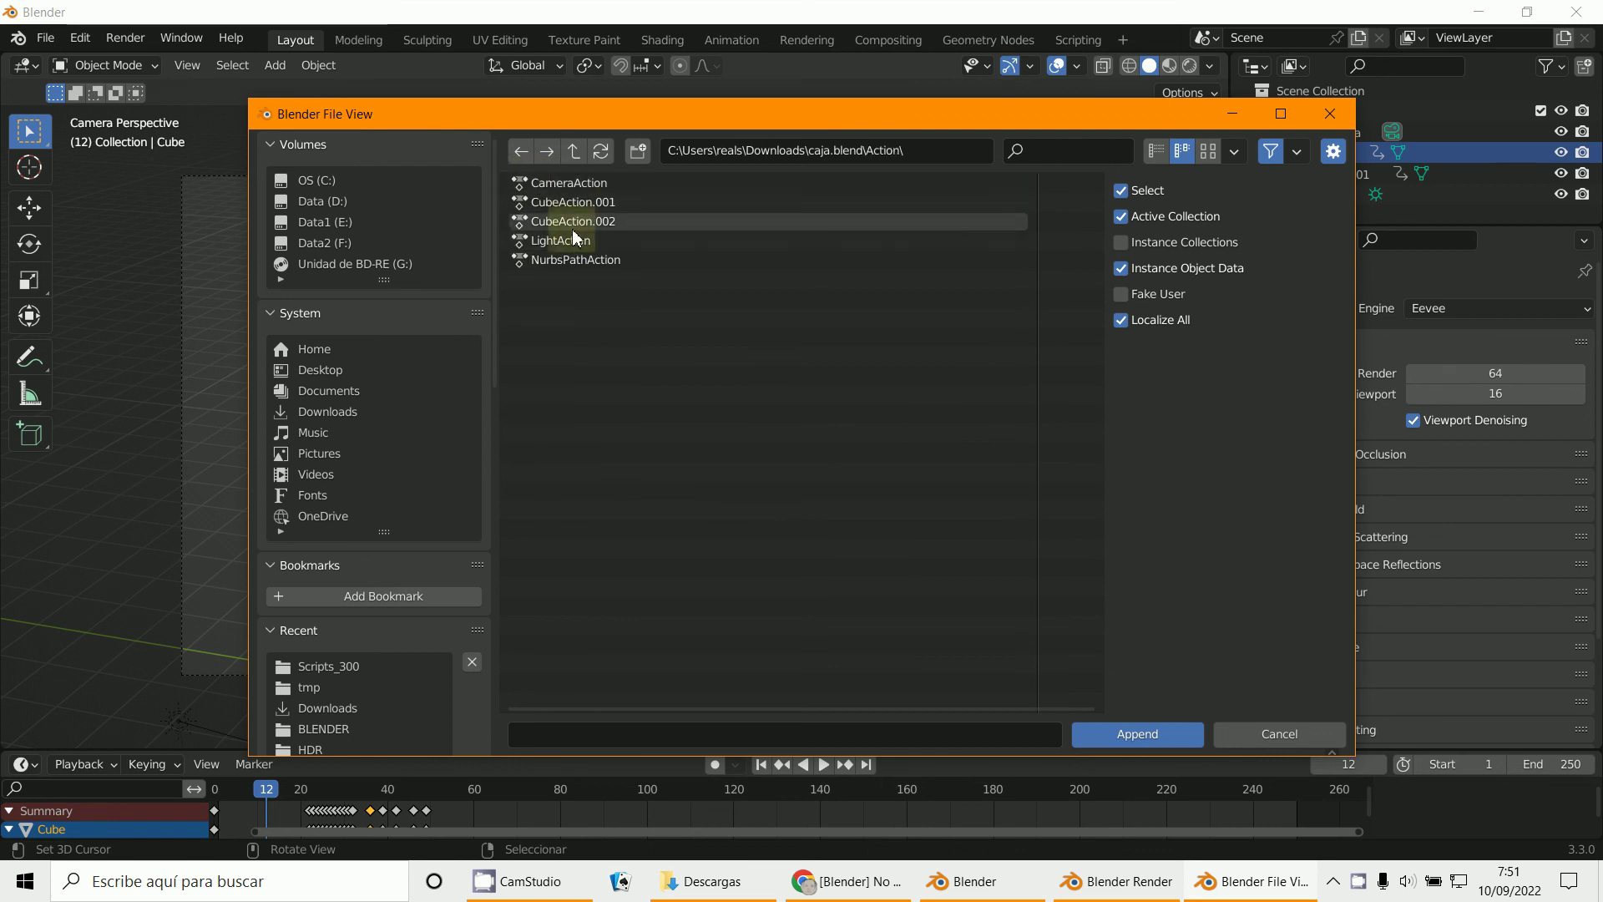
pyautogui.click(574, 151)
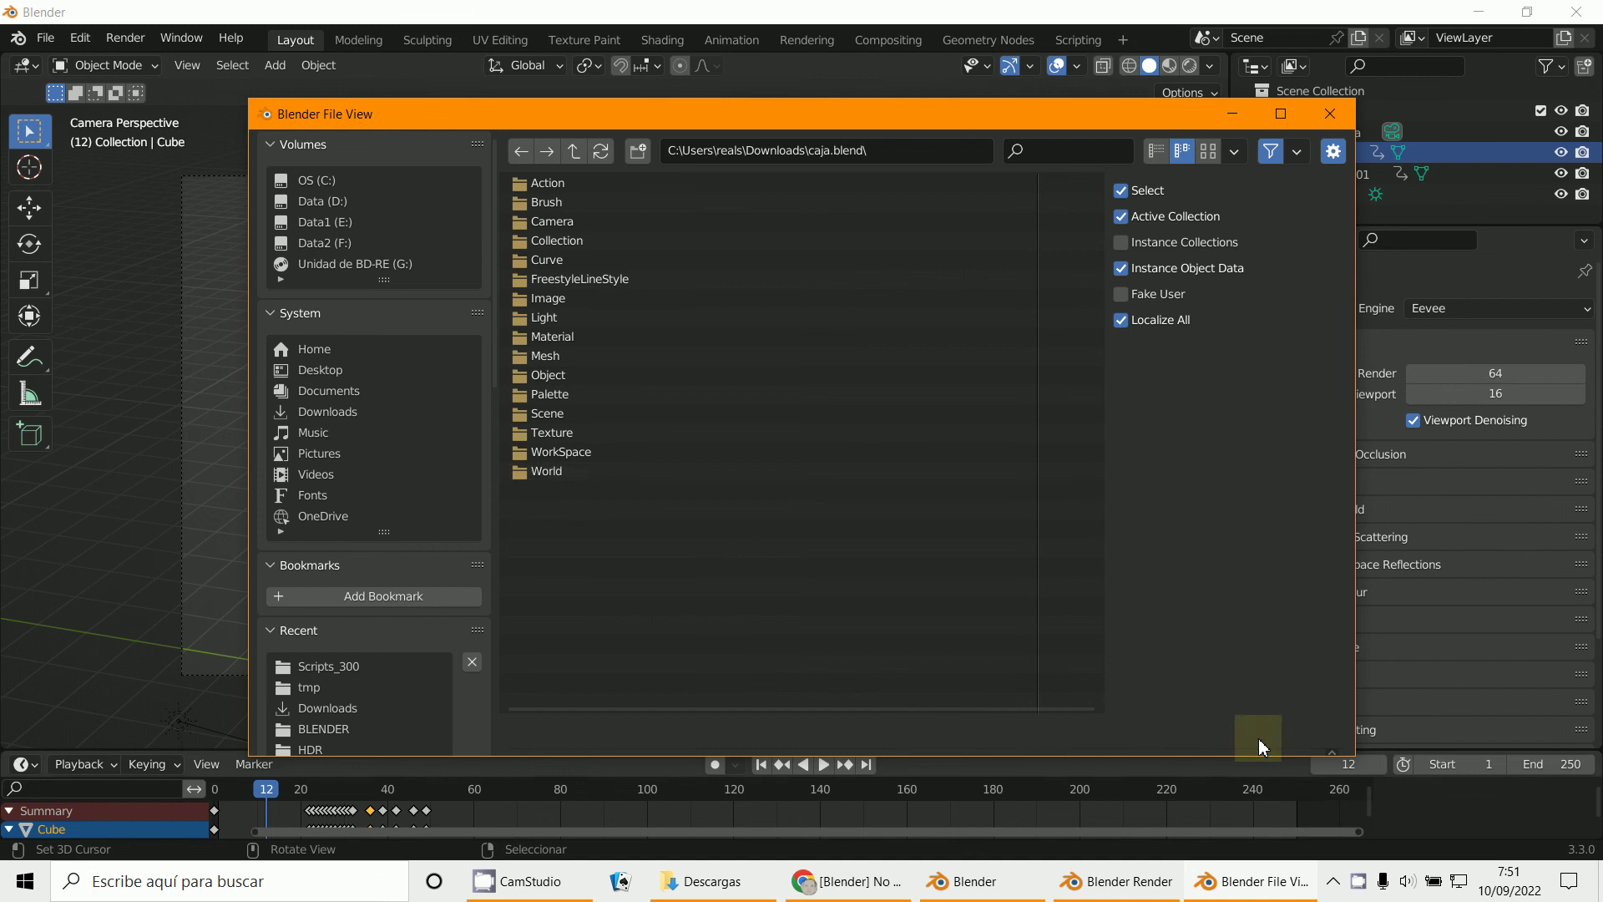
pyautogui.click(1245, 739)
pyautogui.scroll(-2, 714, 451)
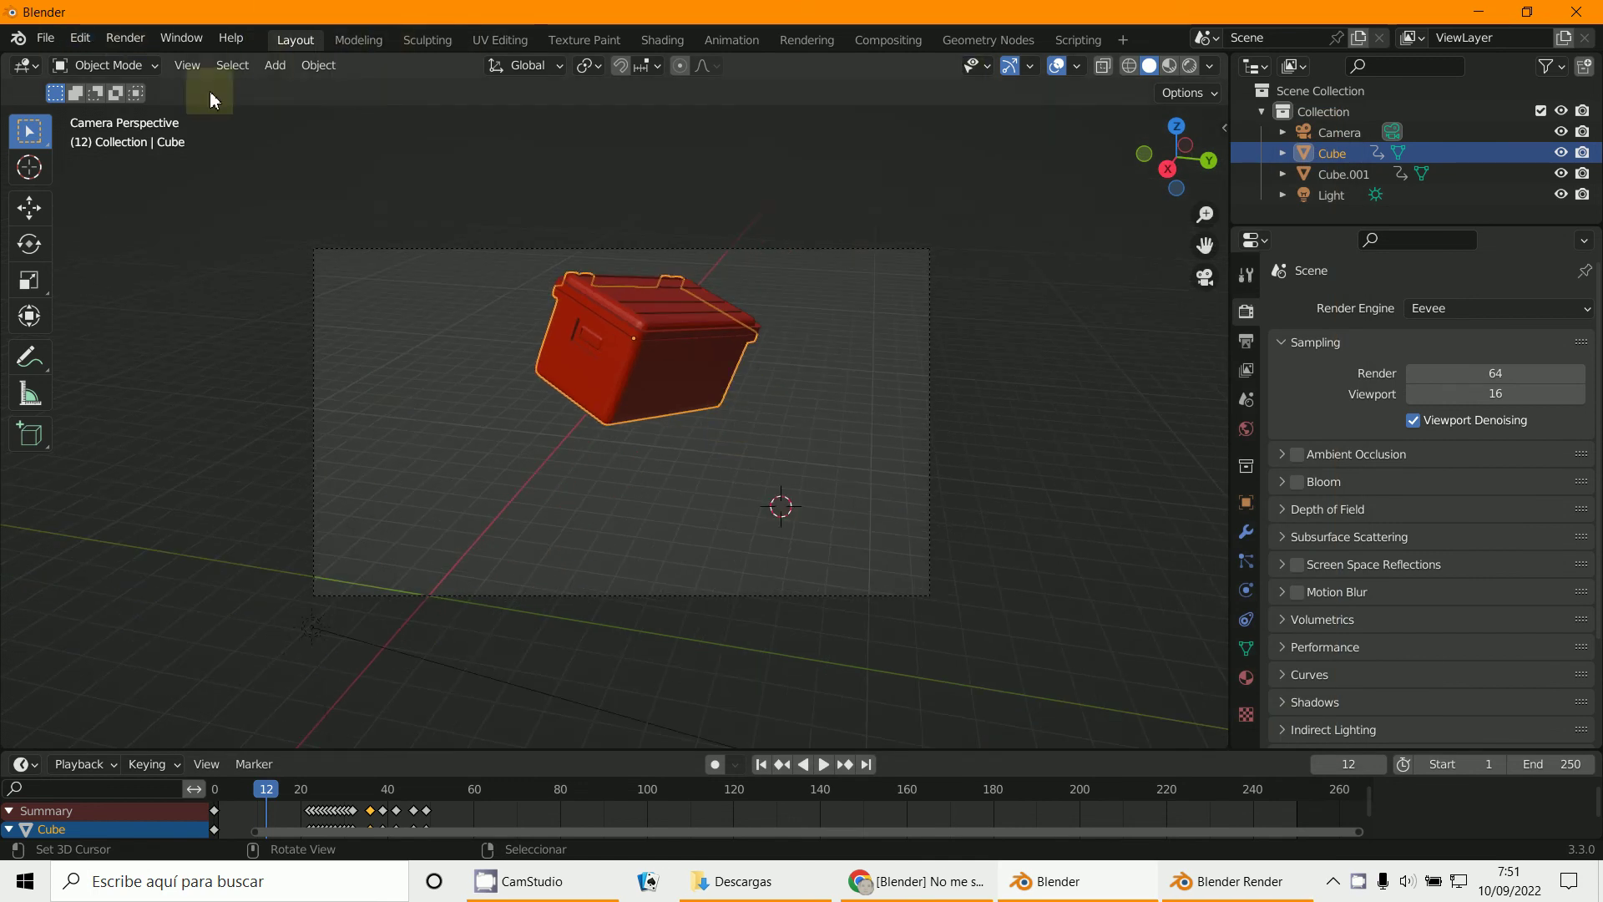
pyautogui.click(117, 45)
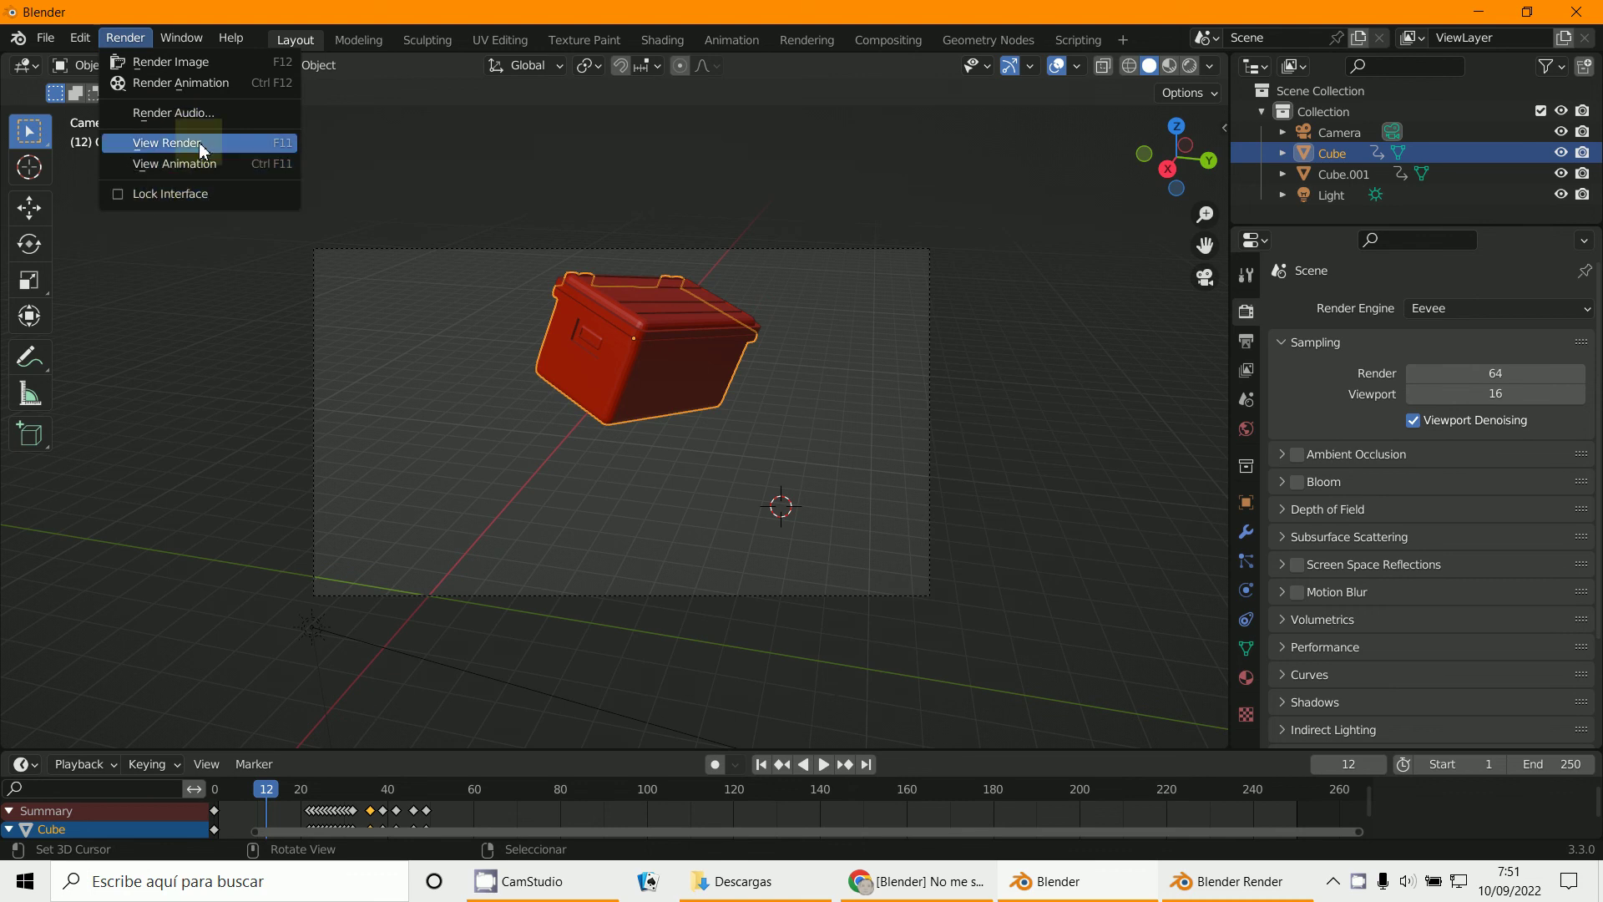
pyautogui.click(191, 43)
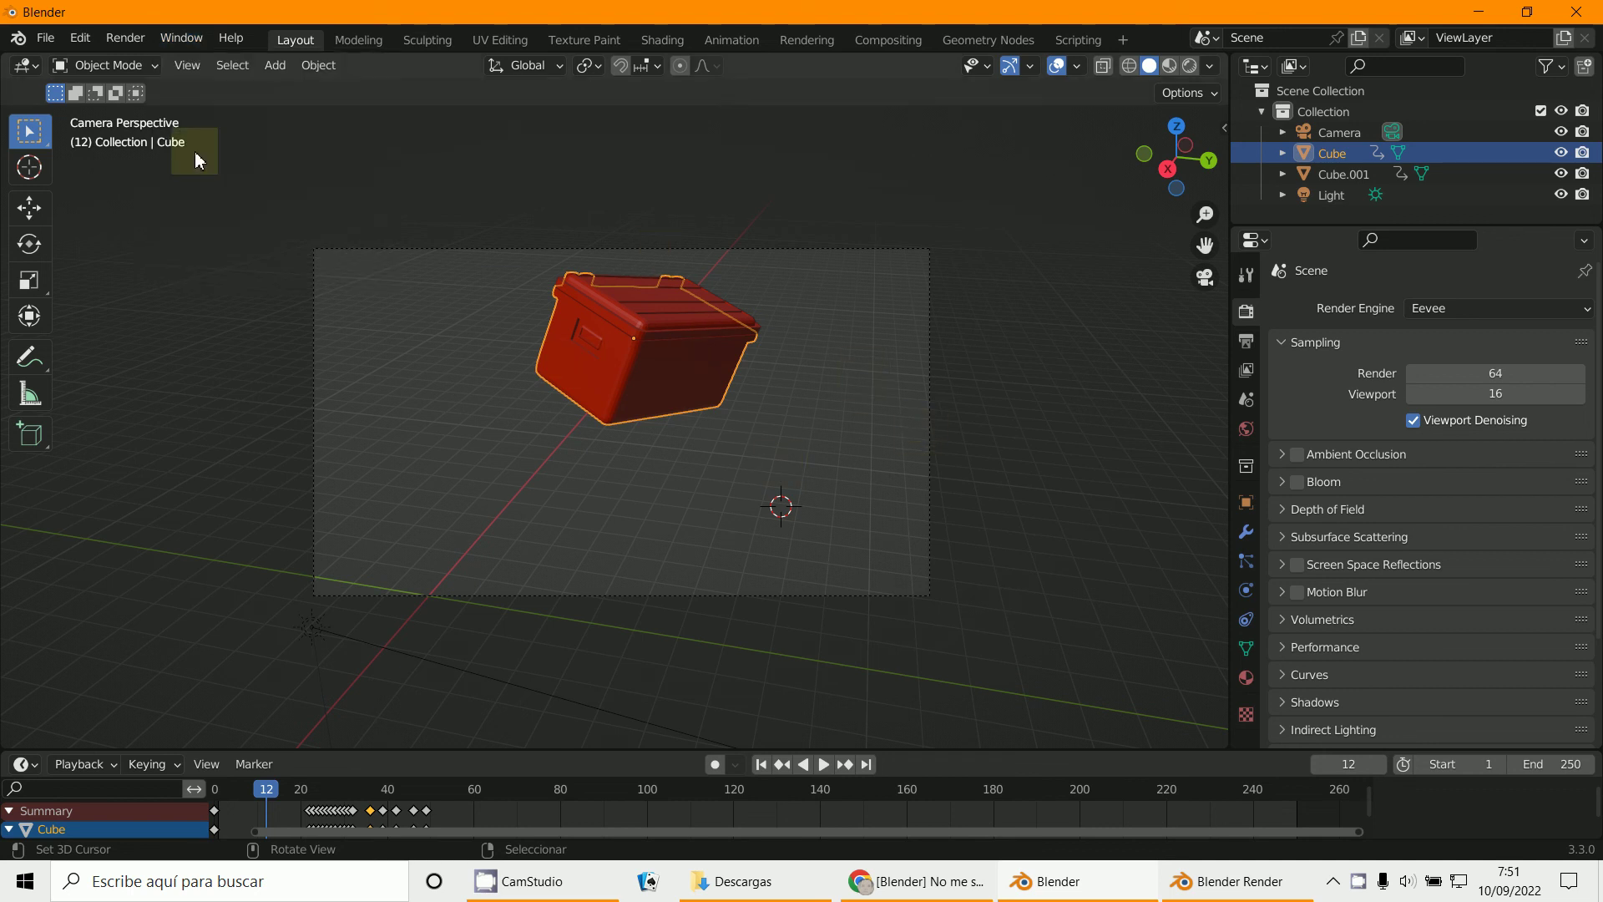
pyautogui.click(84, 41)
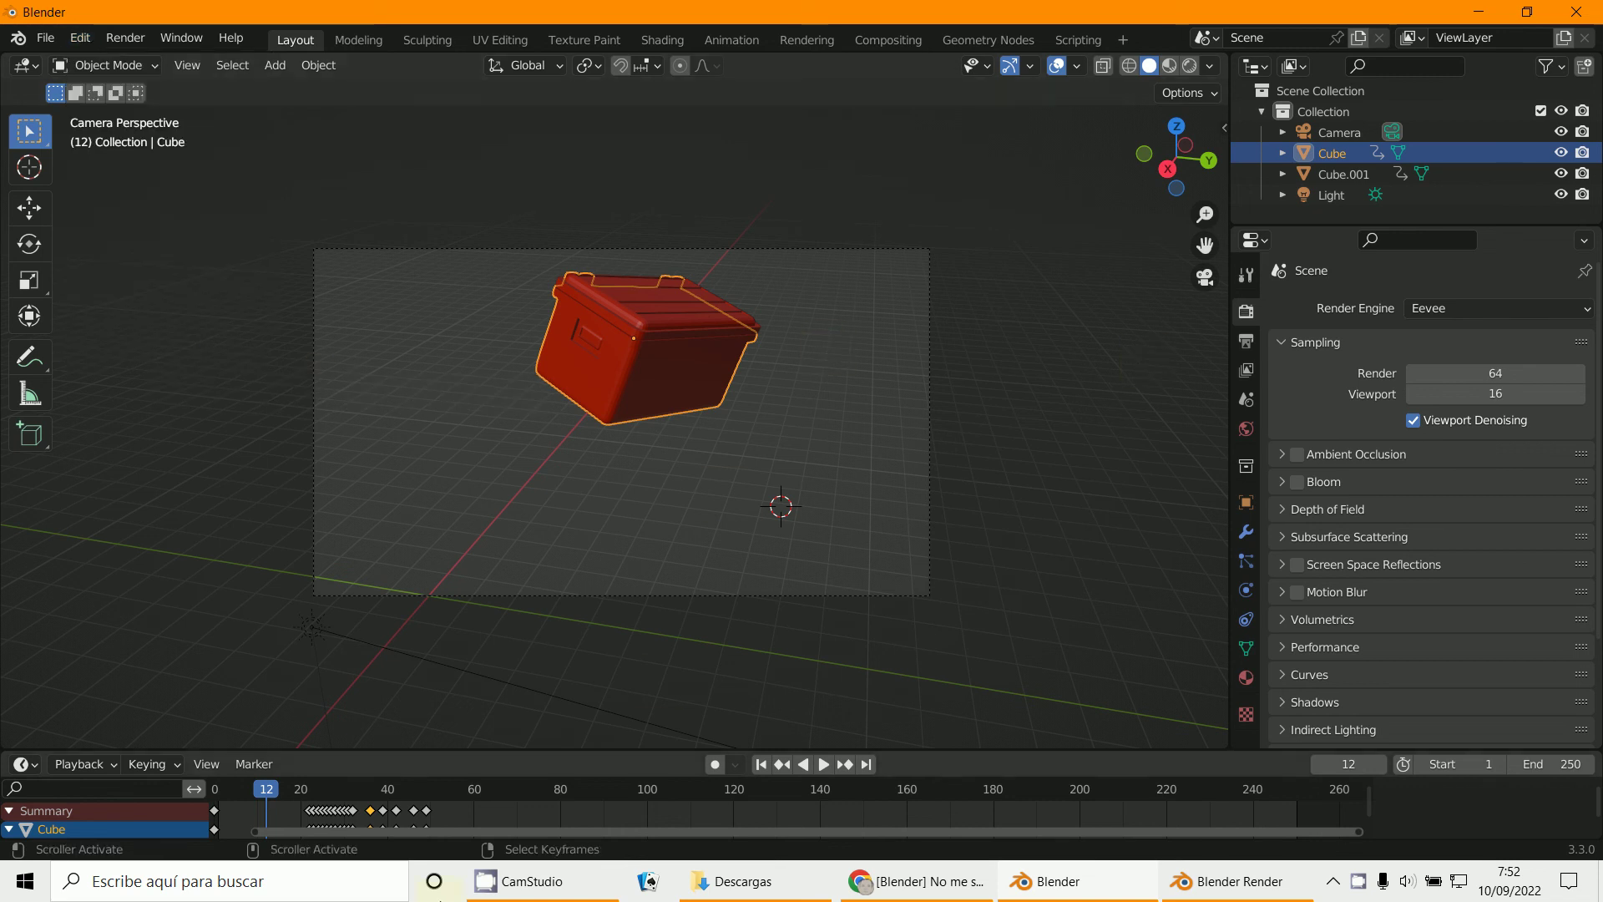
pyautogui.click(520, 890)
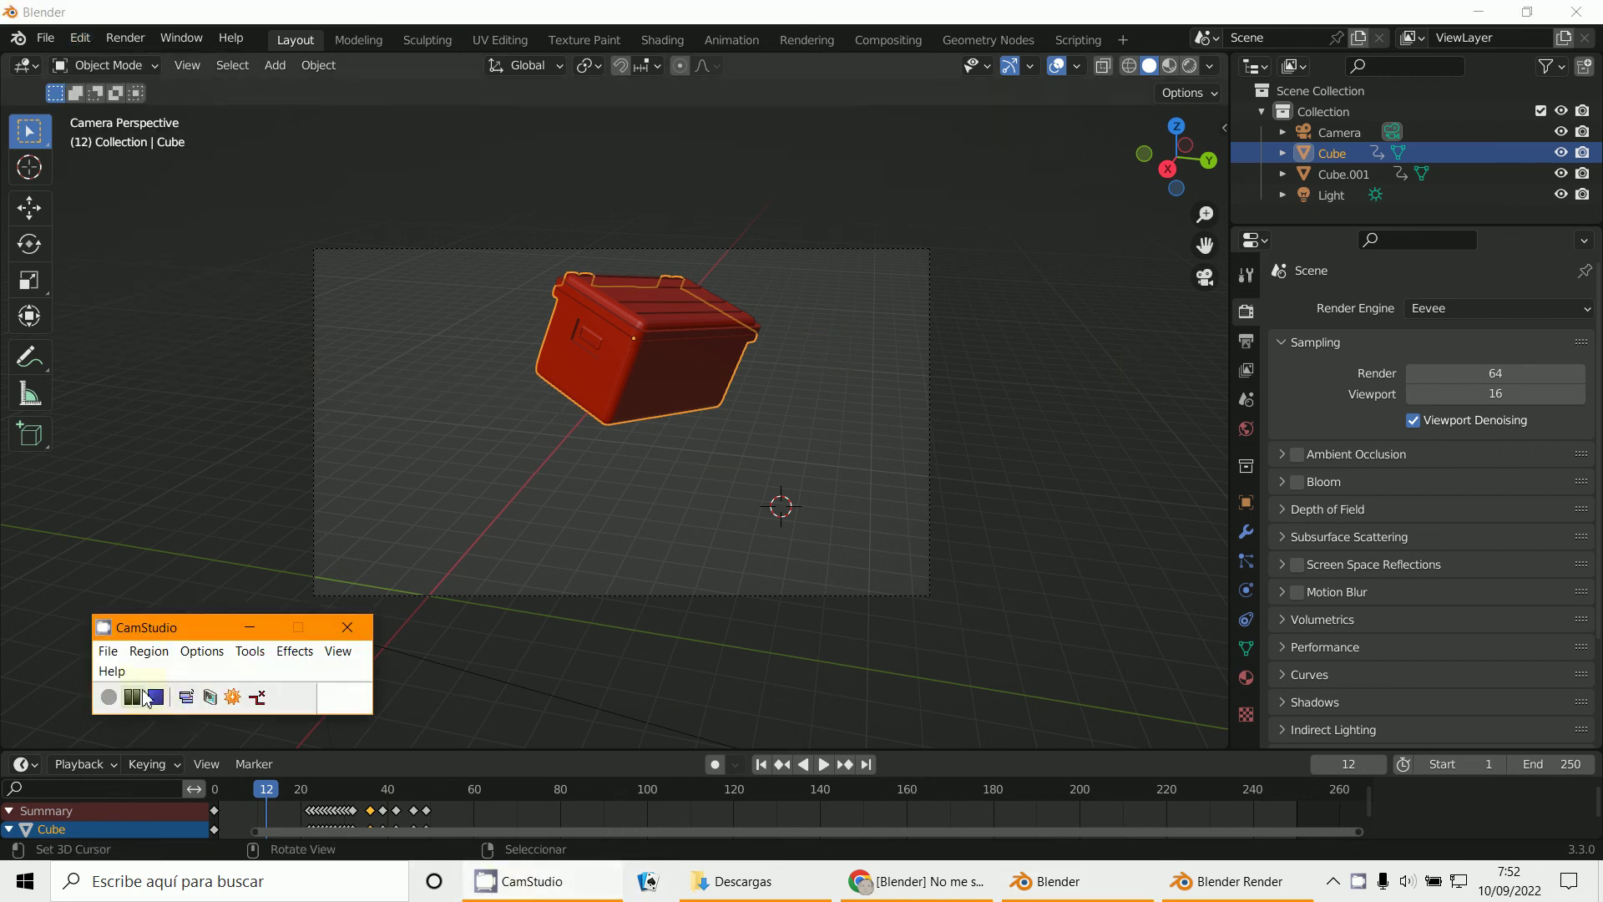